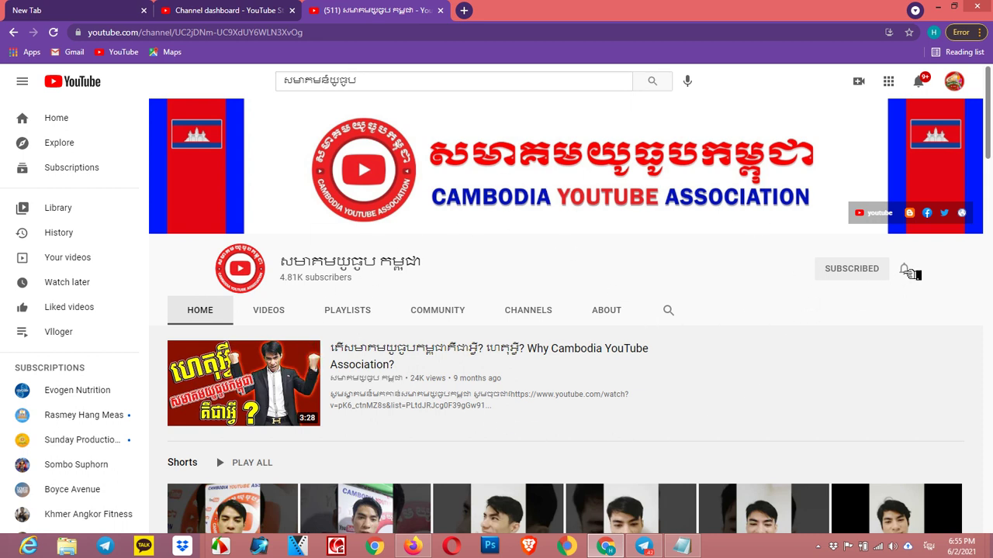
Turn on all notifications for the Cambodia YouTube Association channel and look through its created playlists.
click(903, 269)
click(899, 296)
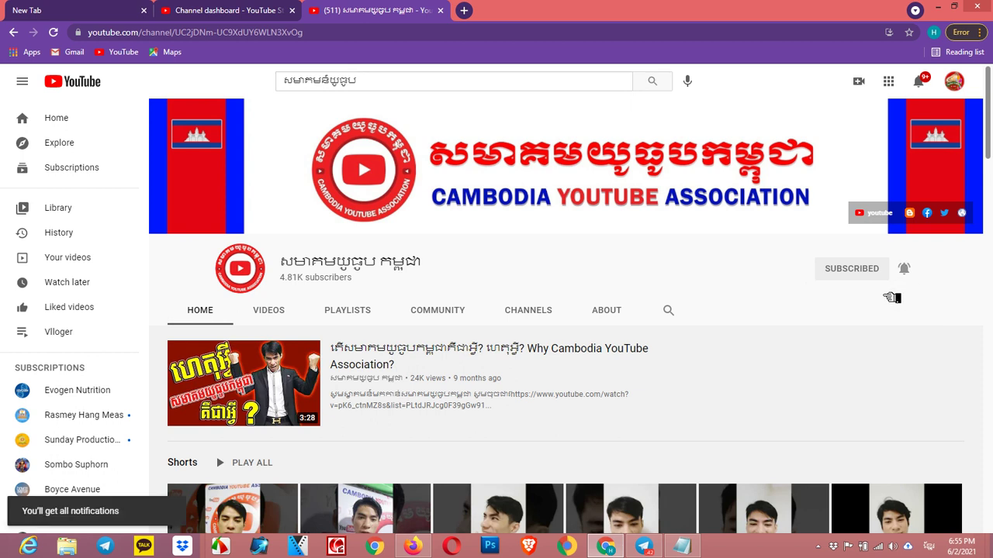
click(360, 309)
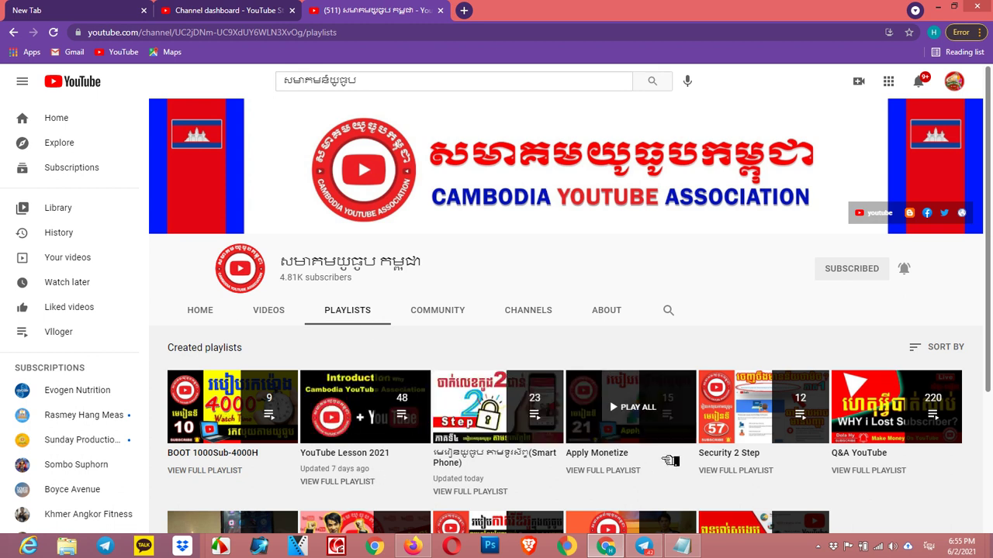
scroll(332, 466, down, 3)
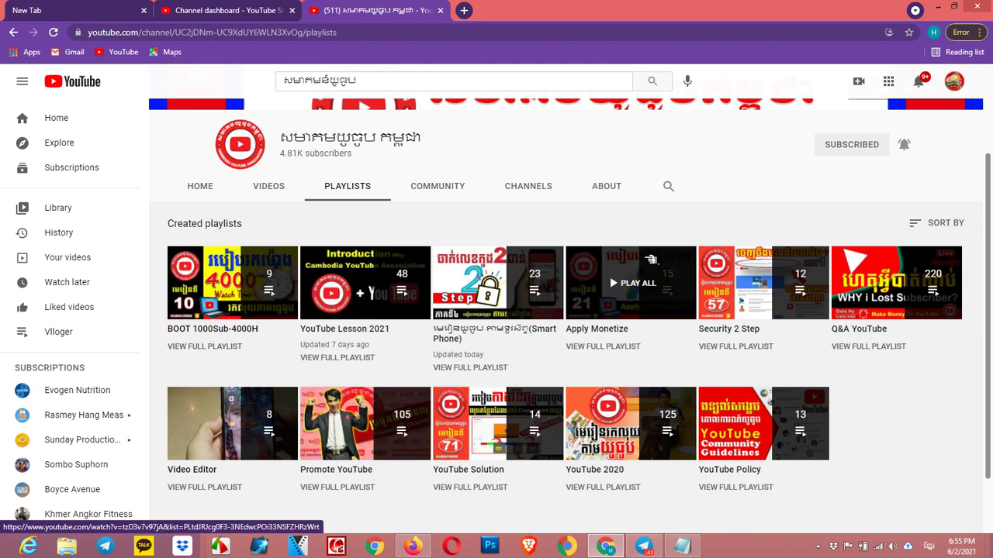
Switch to the open YouTube Studio dashboard and review the channel violations card.
click(268, 8)
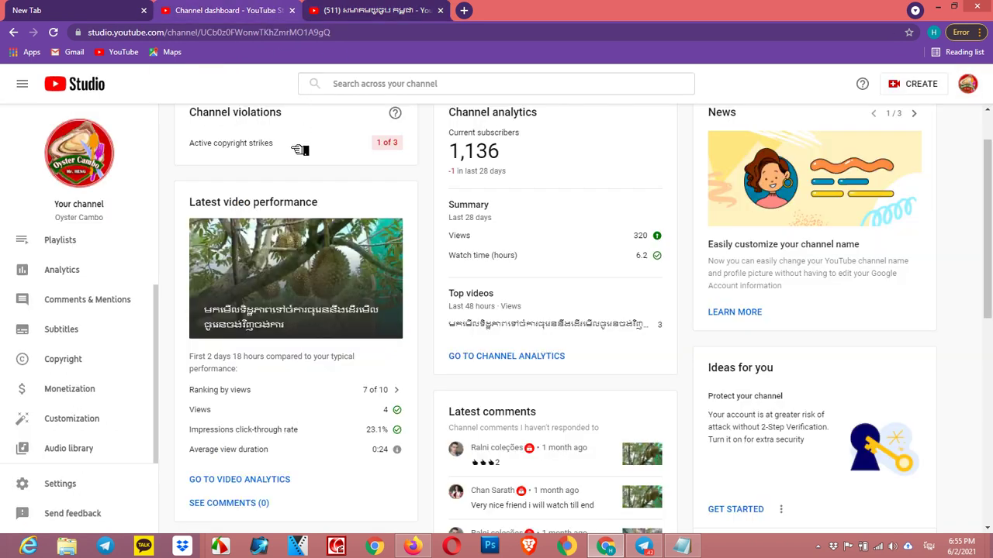
scroll(297, 155, up, 1)
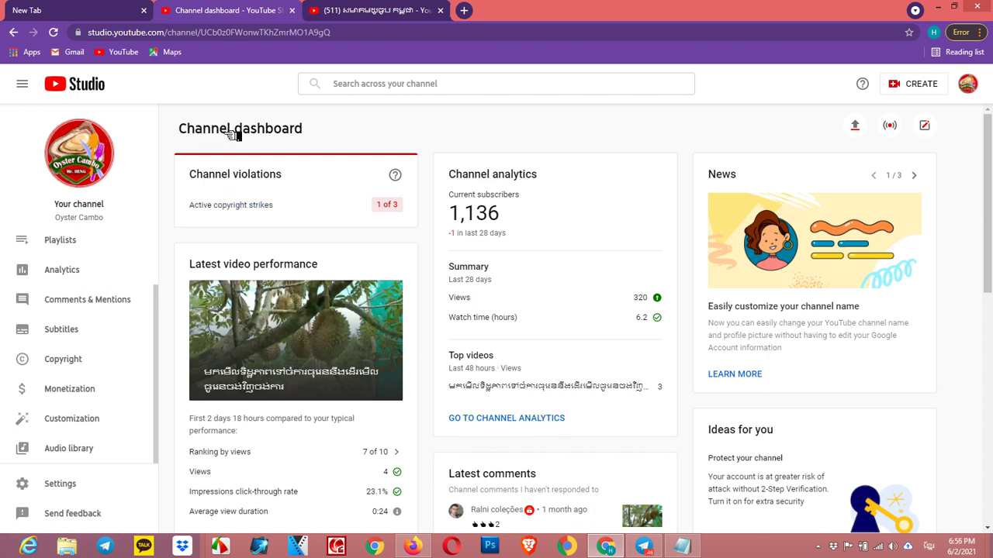
drag(200, 177, 298, 178)
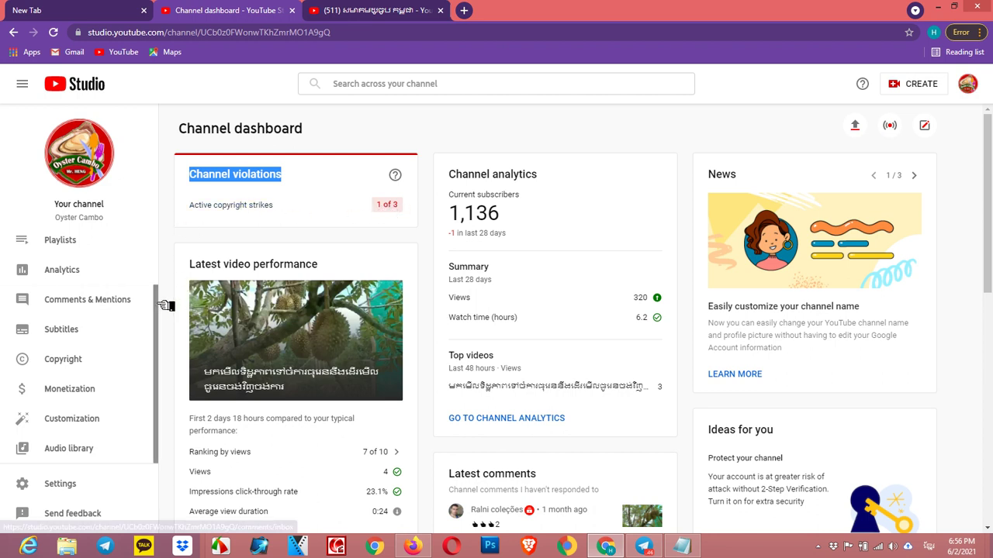
drag(165, 307, 166, 255)
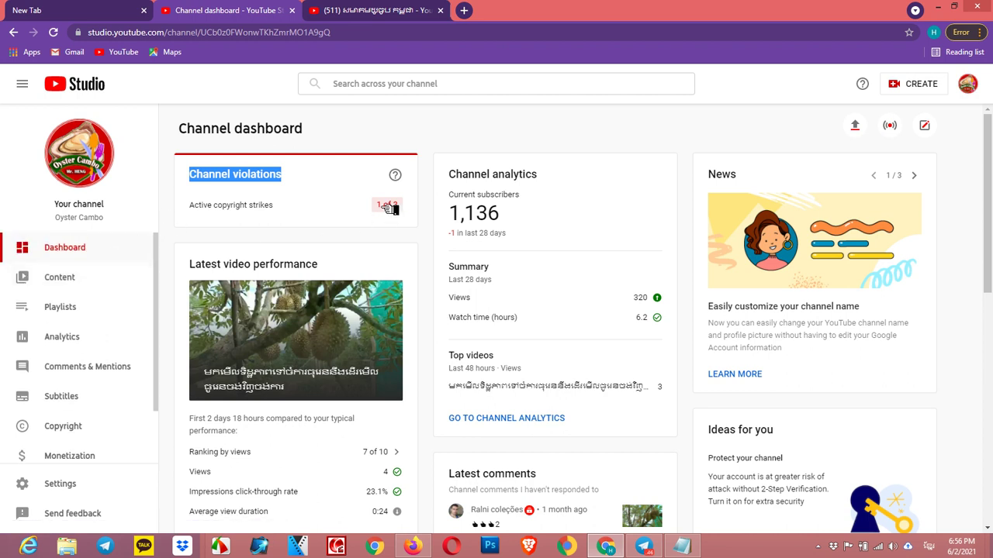
Look through the channel's uploaded videos and check the copyright claim on the removed Aug 22, 2020 video.
click(86, 277)
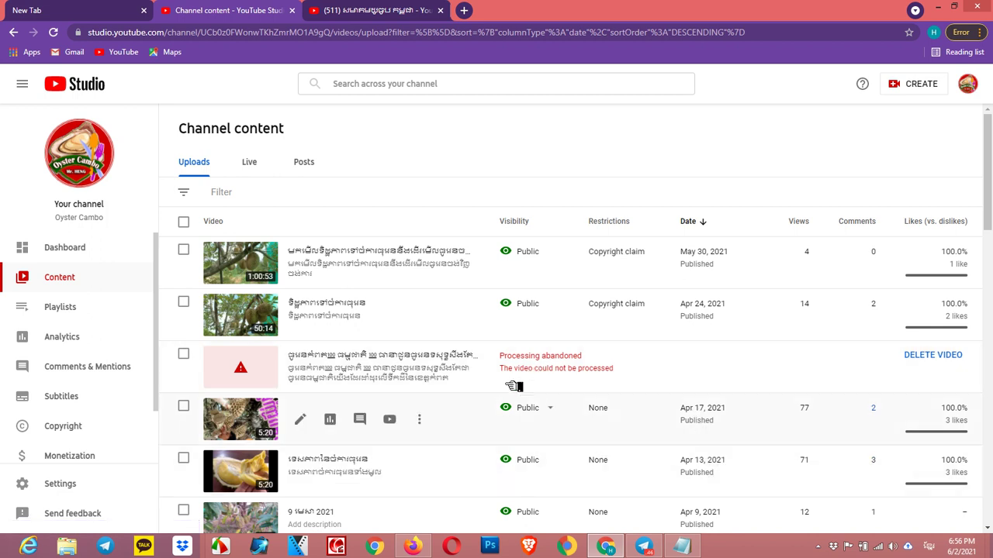
scroll(504, 399, down, 8)
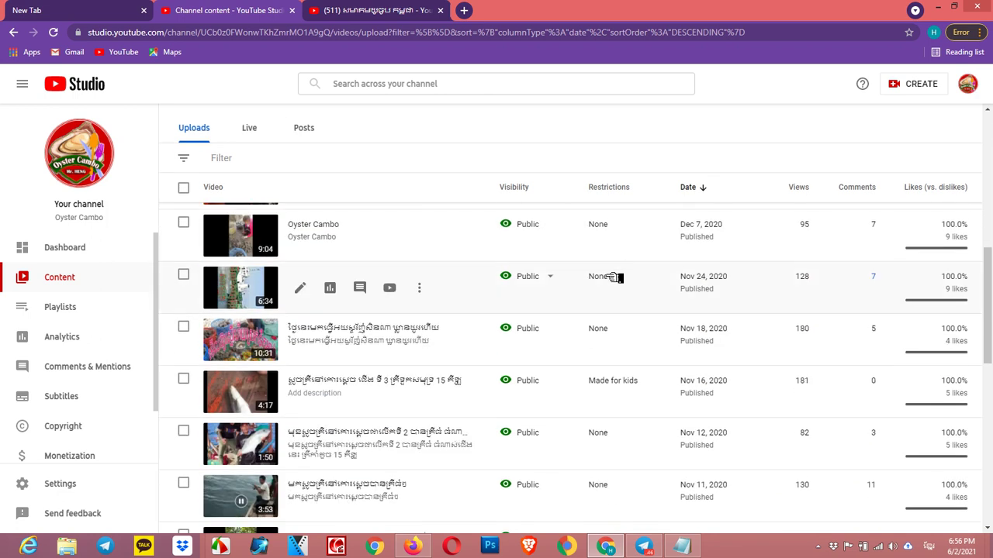
scroll(612, 272, down, 8)
mouse_move(626, 306)
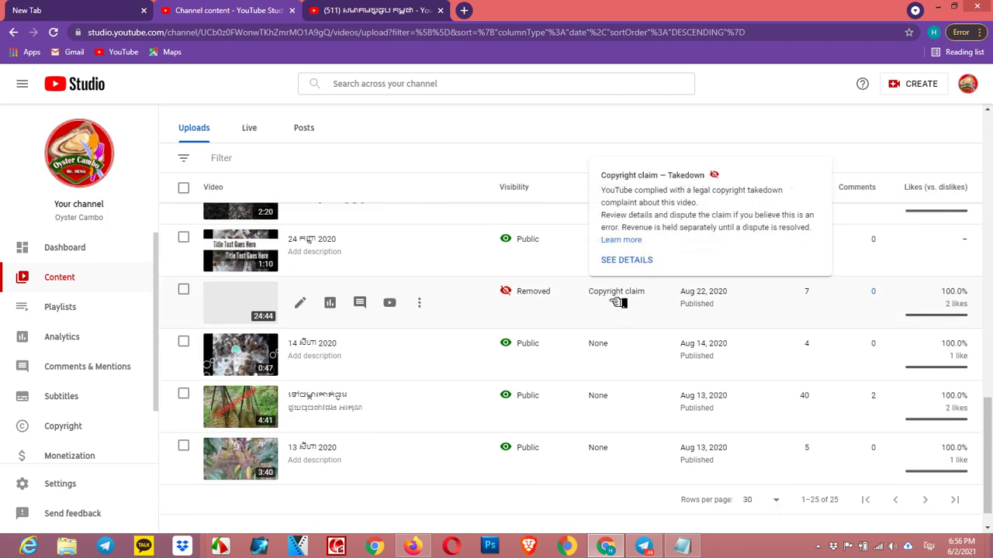
scroll(609, 348, up, 15)
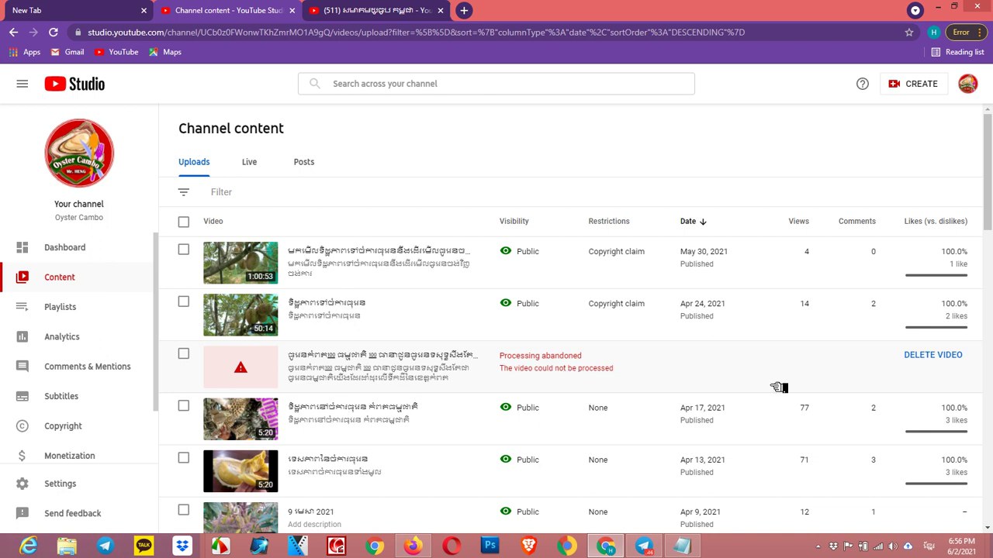
Permanently delete the uploaded video whose processing was abandoned, acknowledging that deletion cannot be undone.
click(183, 354)
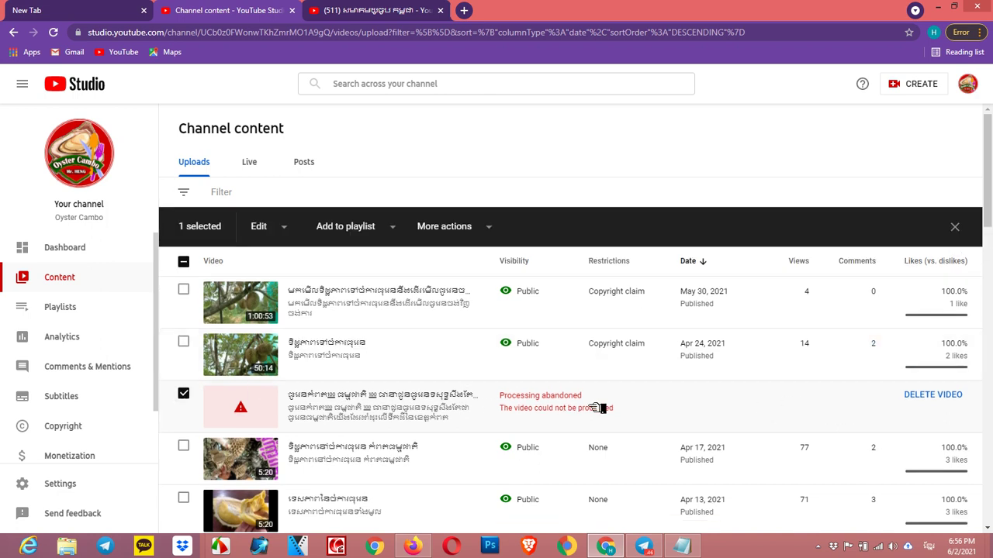
click(919, 400)
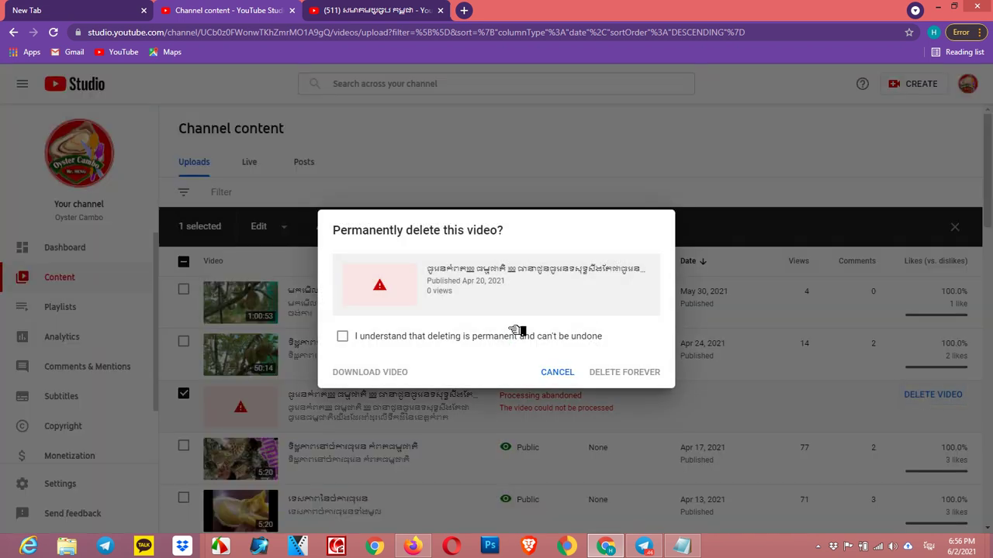
click(358, 336)
click(624, 372)
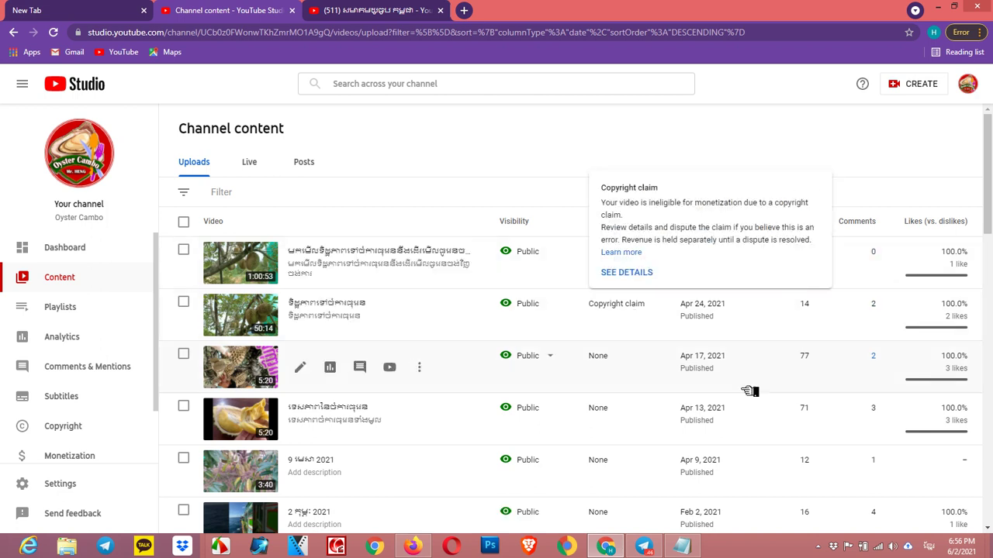
Permanently delete the removed Aug 22, 2020 video with the copyright claim, acknowledging that deletion cannot be undone.
scroll(908, 248, down, 10)
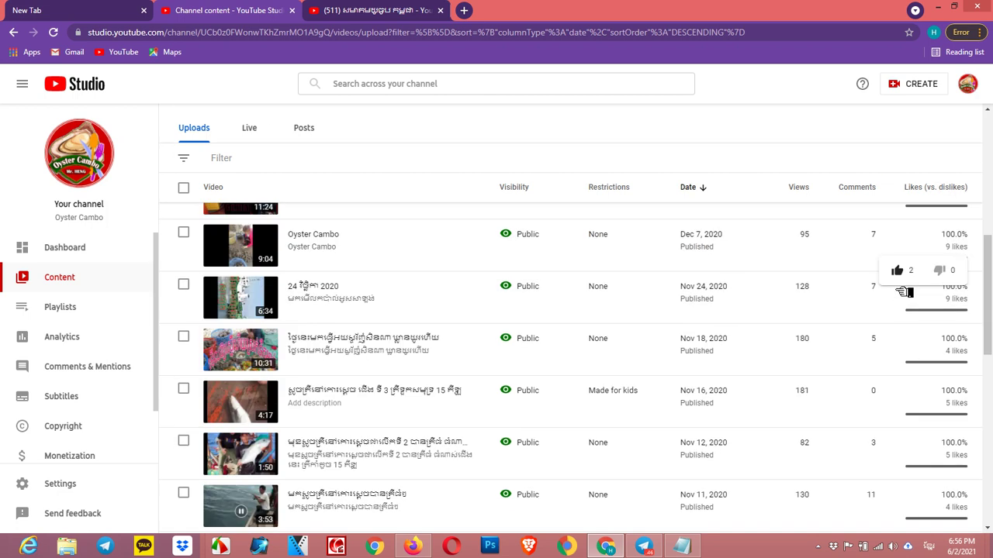
scroll(899, 267, down, 3)
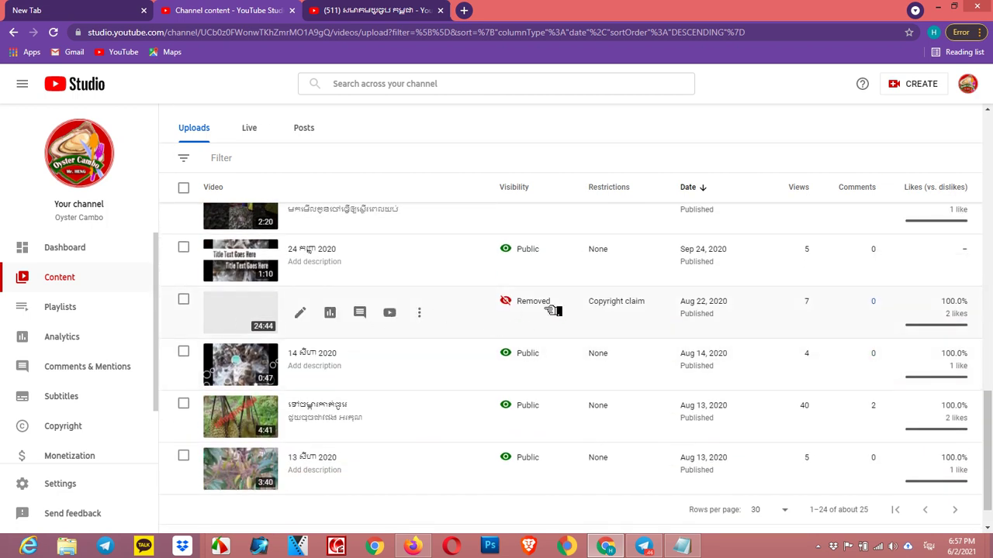
mouse_move(549, 301)
click(184, 300)
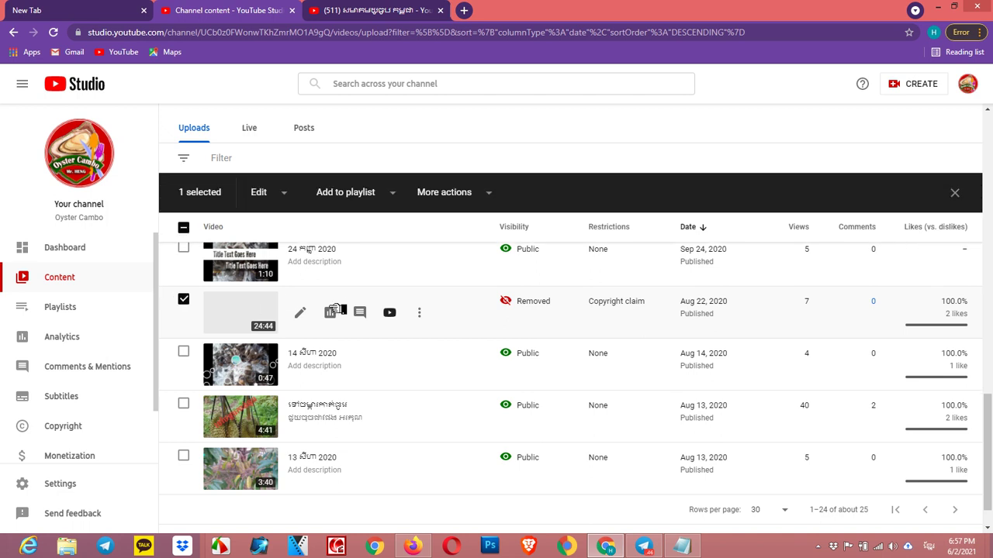
click(490, 199)
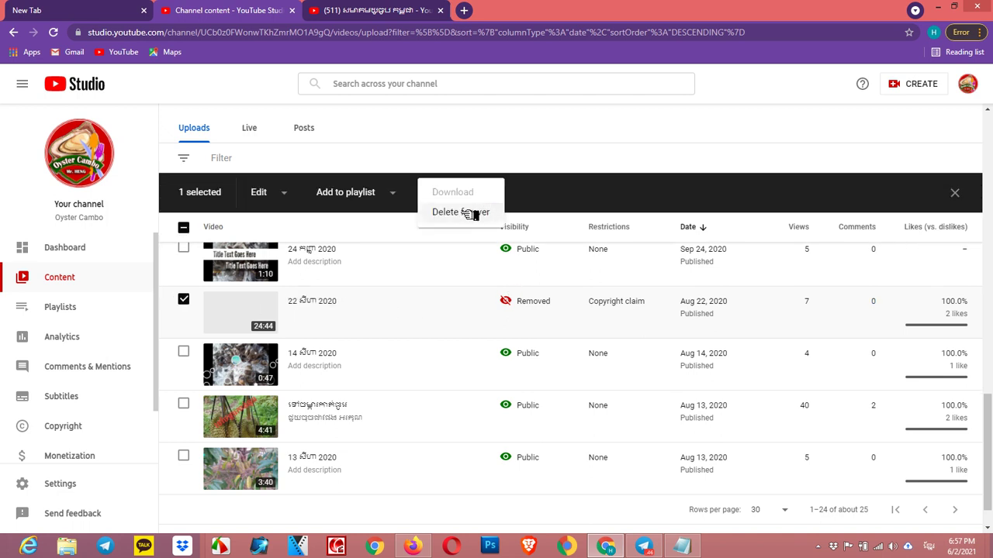
click(473, 214)
click(392, 321)
click(626, 356)
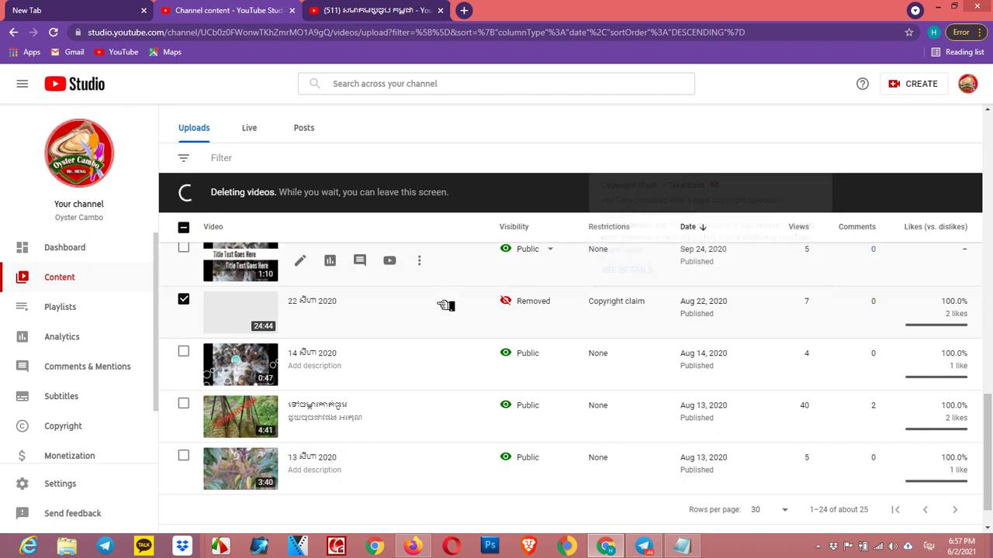
Check the uploads list for the Aug 22, 2020 video while its deletion is being processed.
scroll(448, 303, up, 10)
scroll(450, 307, up, 5)
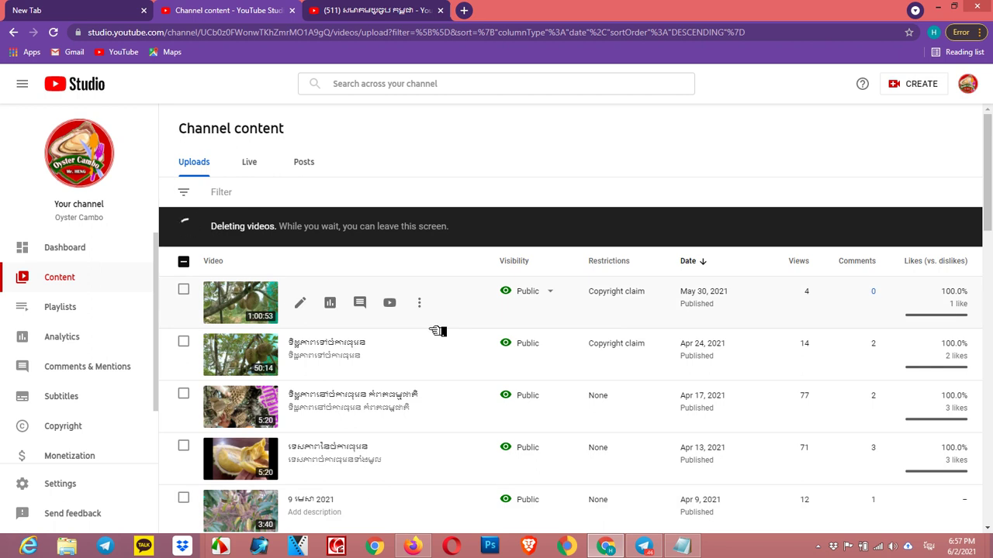
scroll(438, 331, down, 12)
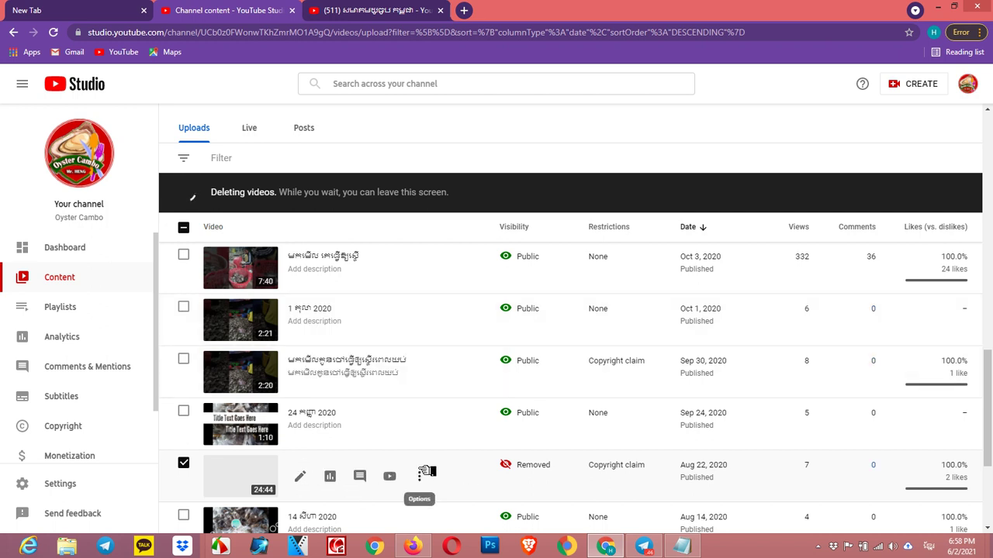
mouse_move(580, 470)
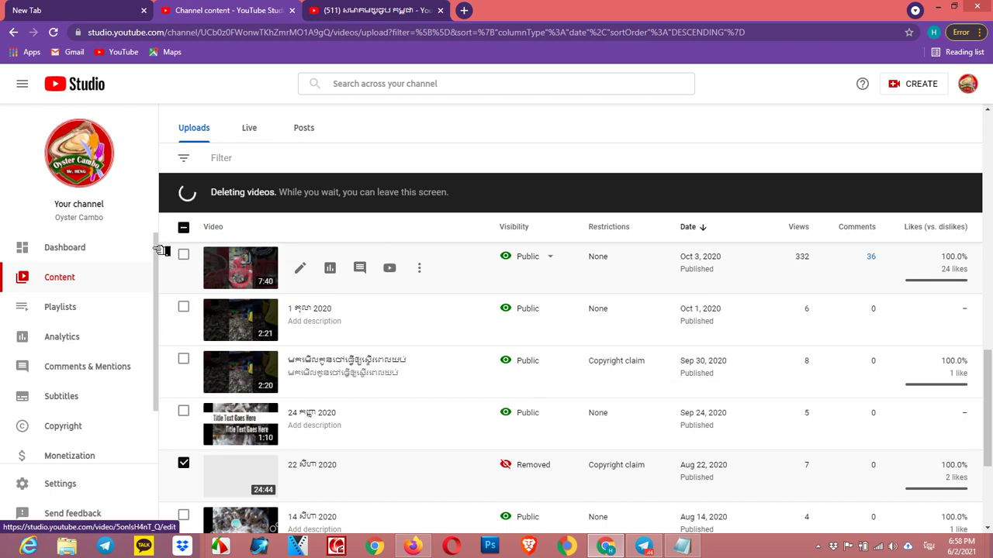
From the dashboard, review the active copyright strike's details, including its date, removed video, content used and available actions.
click(99, 246)
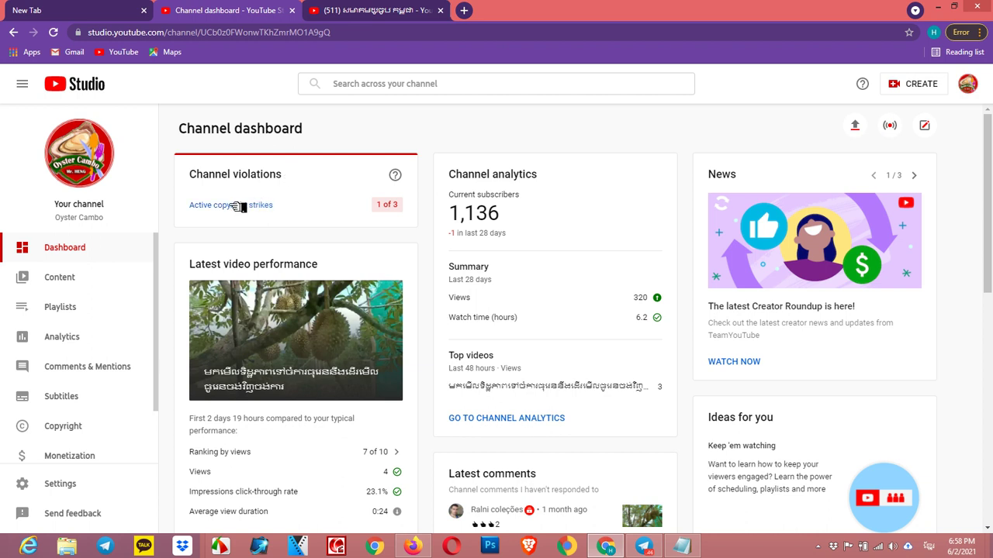
click(388, 207)
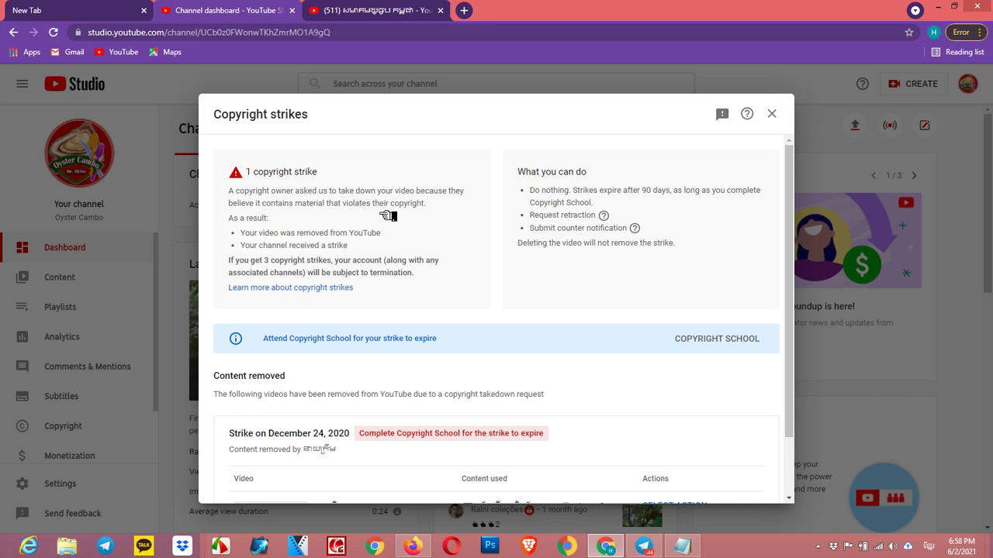
scroll(388, 216, down, 2)
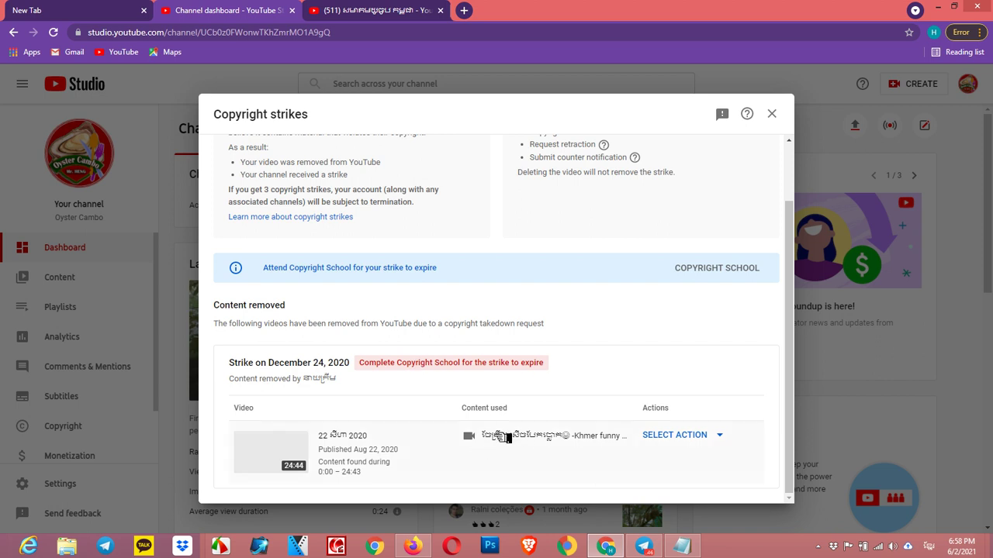
drag(493, 436, 555, 435)
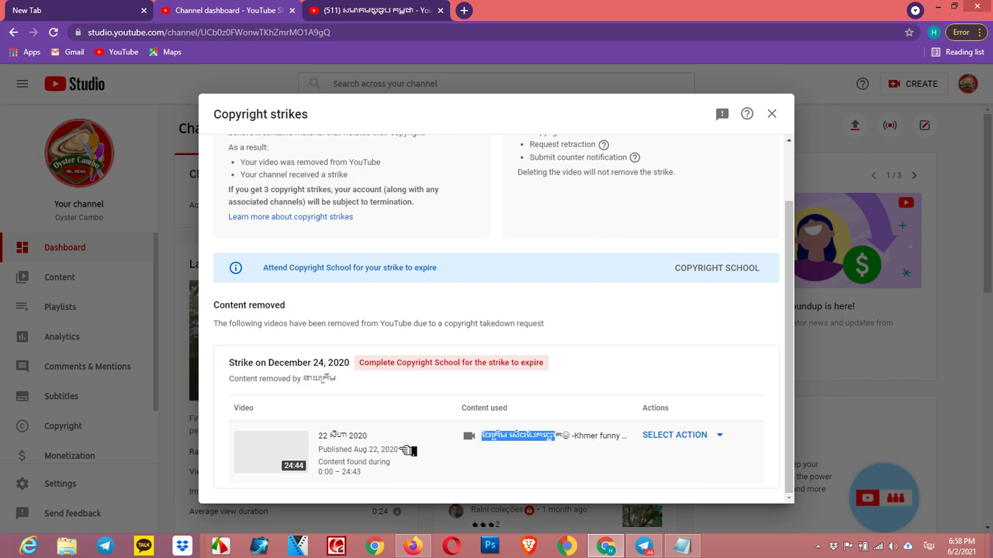
click(726, 437)
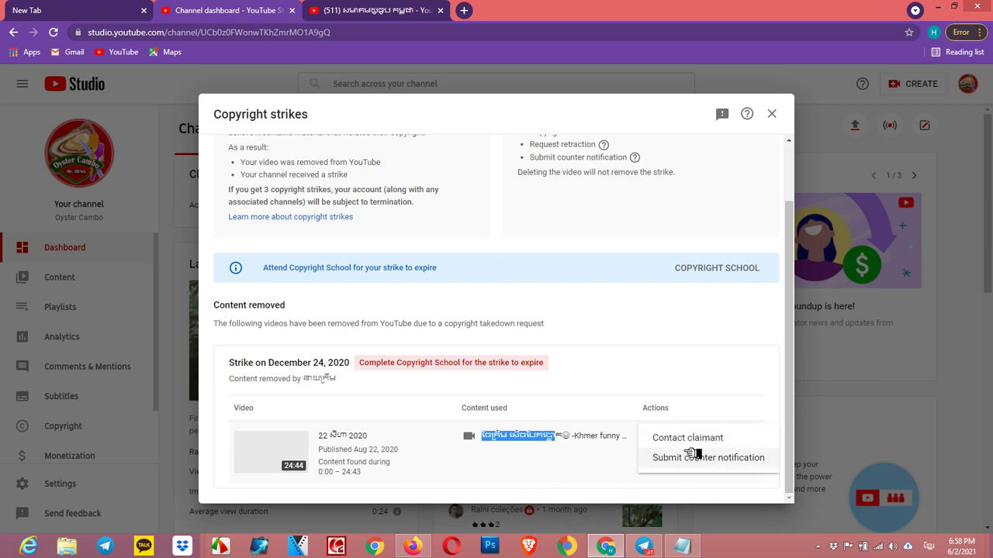
click(668, 377)
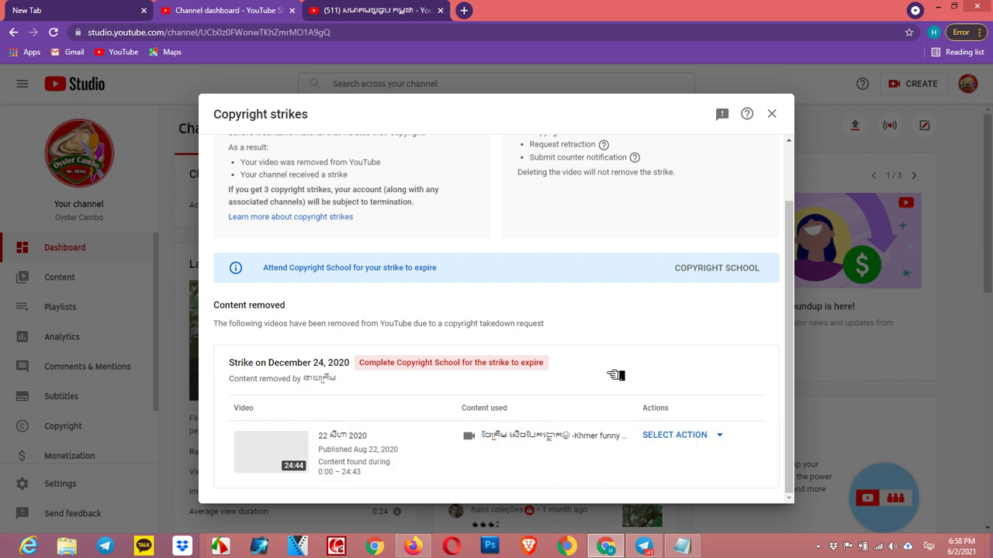
drag(273, 365, 554, 367)
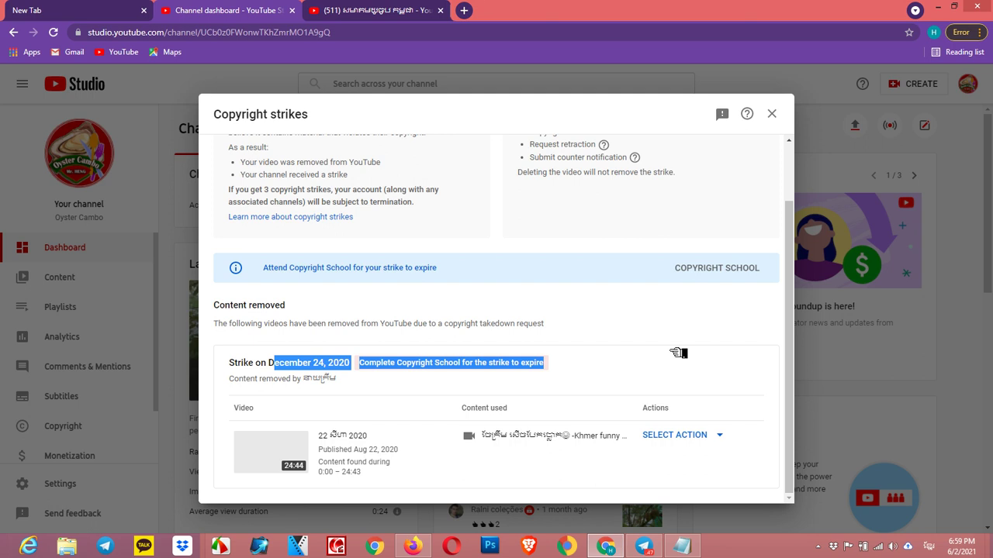
click(618, 371)
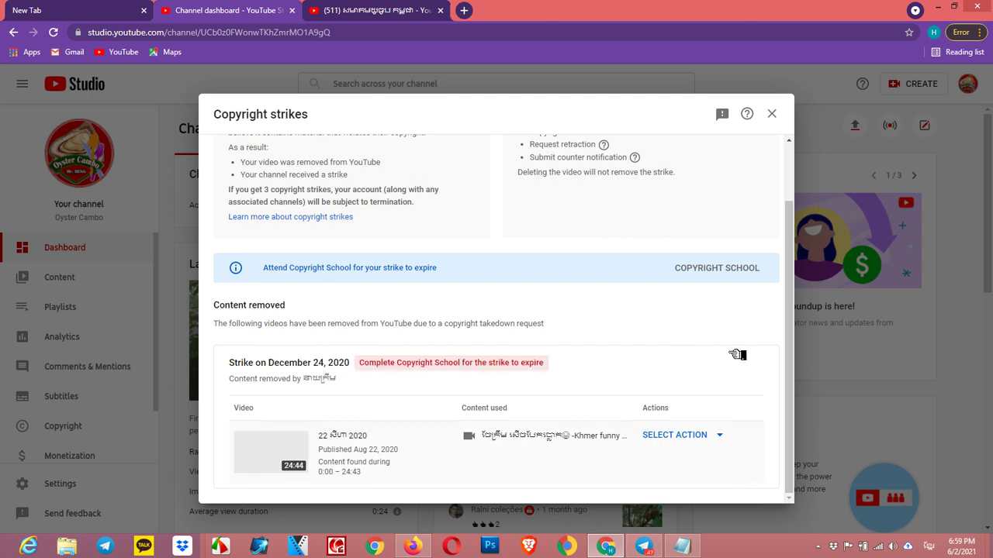
click(772, 114)
Check the full uploads list for removed videos and copyright claims, and return to the channel dashboard.
click(90, 278)
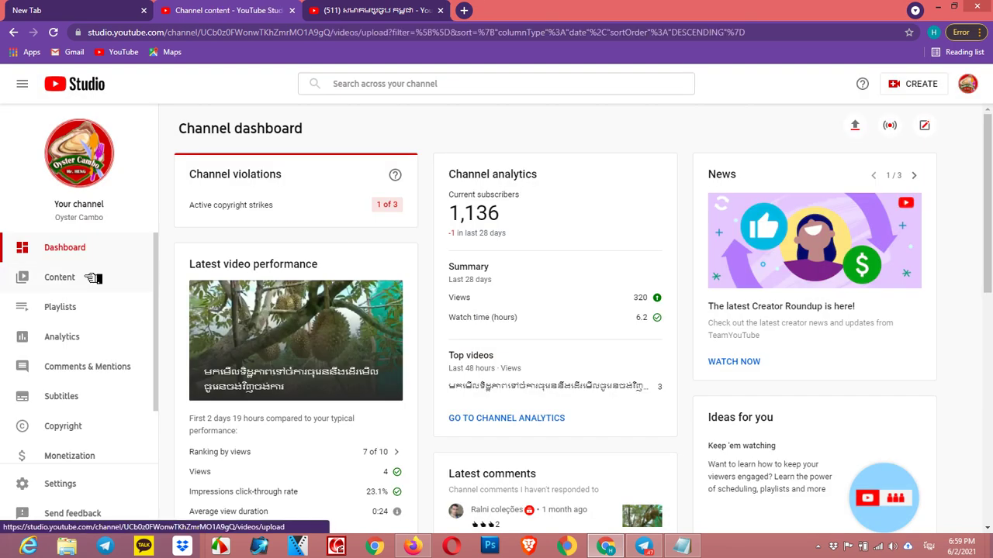
scroll(435, 339, down, 10)
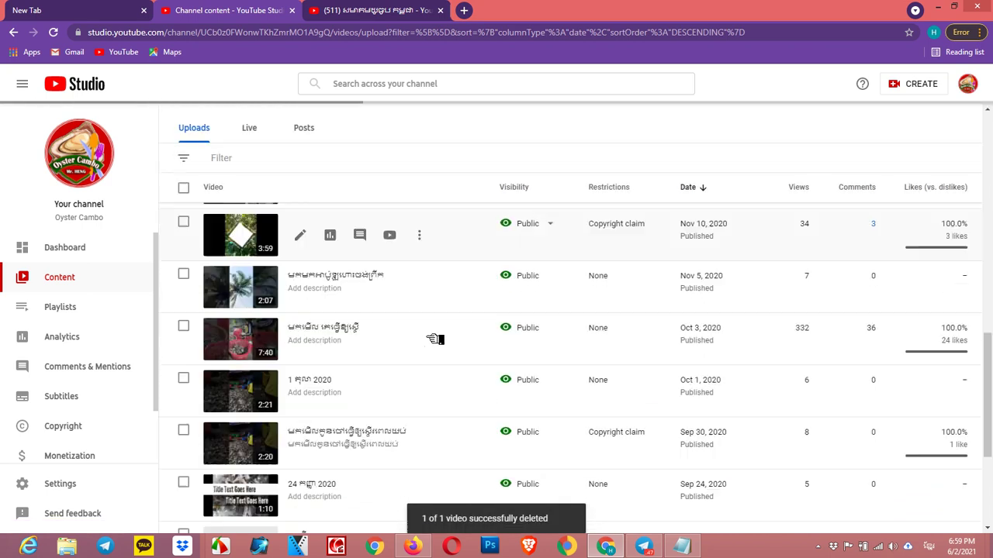
scroll(434, 341, up, 5)
scroll(434, 372, down, 5)
scroll(432, 395, up, 4)
scroll(429, 394, up, 7)
scroll(864, 377, down, 10)
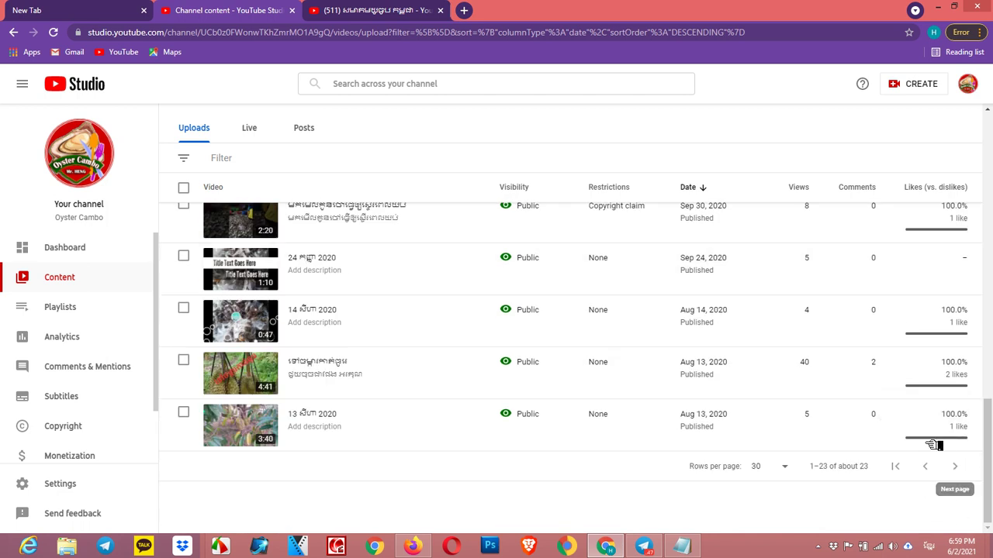
scroll(571, 326, up, 4)
scroll(571, 325, up, 3)
scroll(612, 341, up, 4)
mouse_move(627, 303)
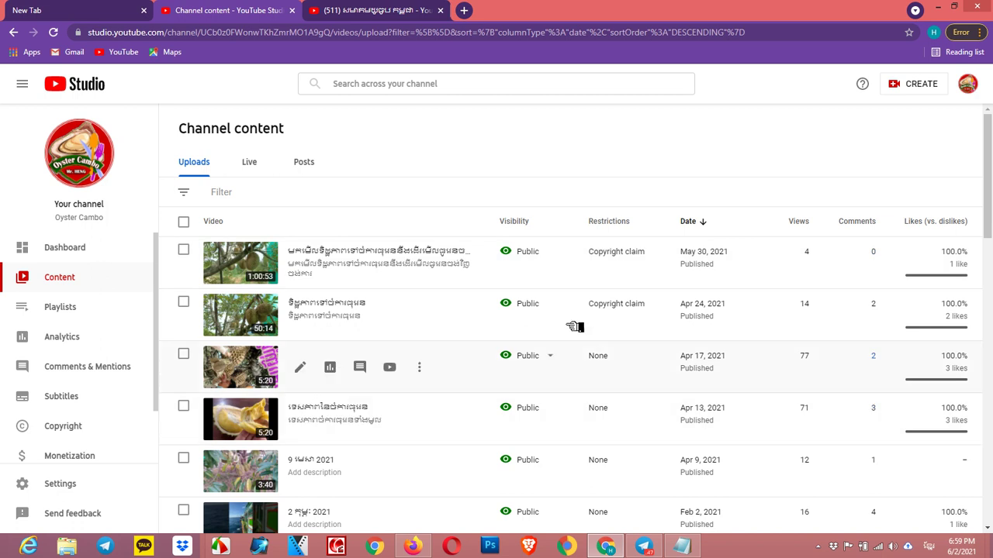
click(112, 247)
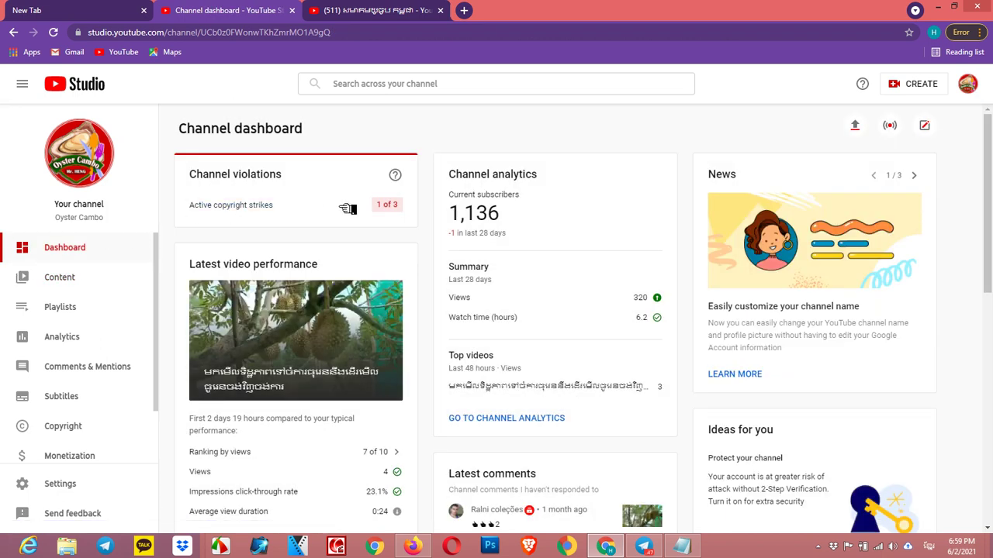
Open the active copyright strike's details and review the strike rules, the December 24, 2020 strike and its available actions.
click(391, 209)
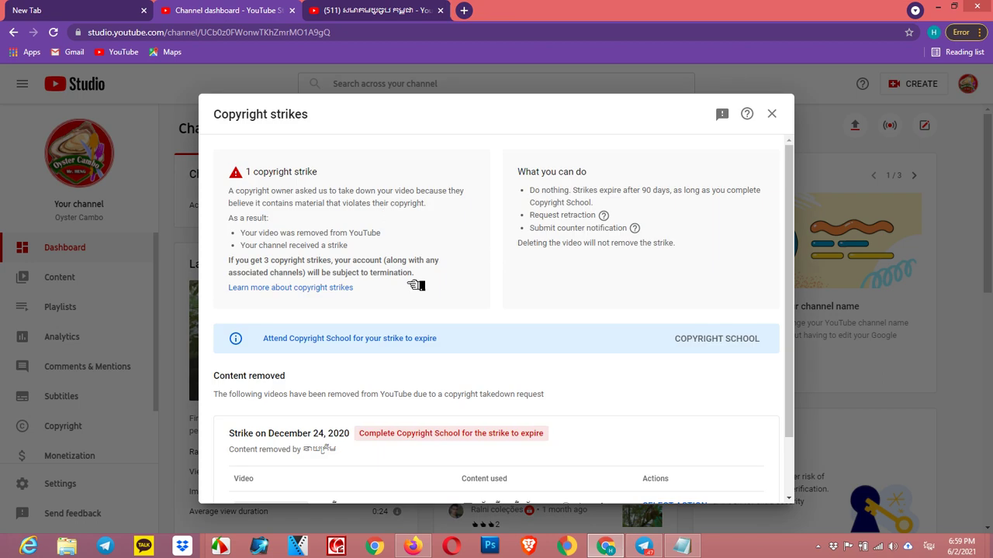
scroll(432, 317, down, 2)
scroll(487, 276, up, 1)
scroll(487, 336, down, 2)
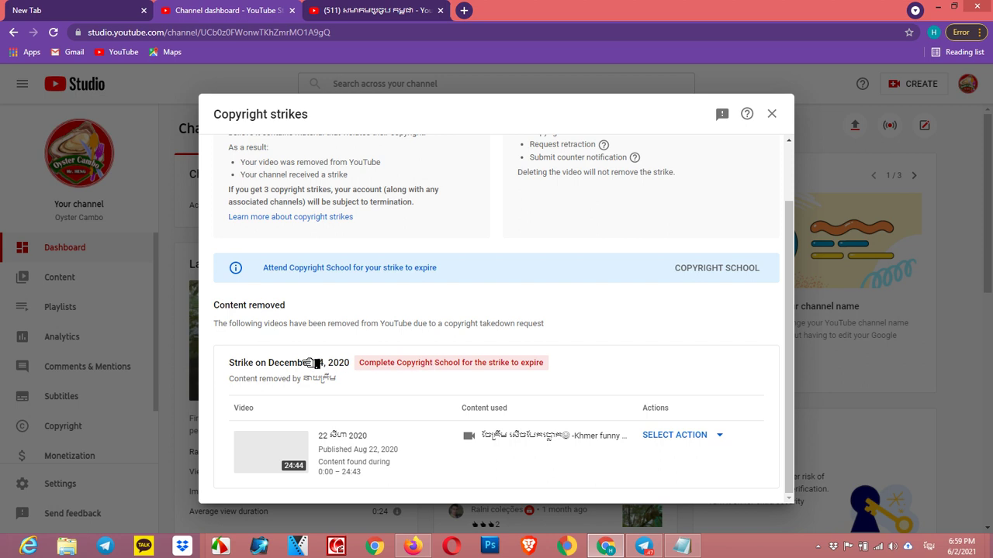
drag(273, 363, 319, 363)
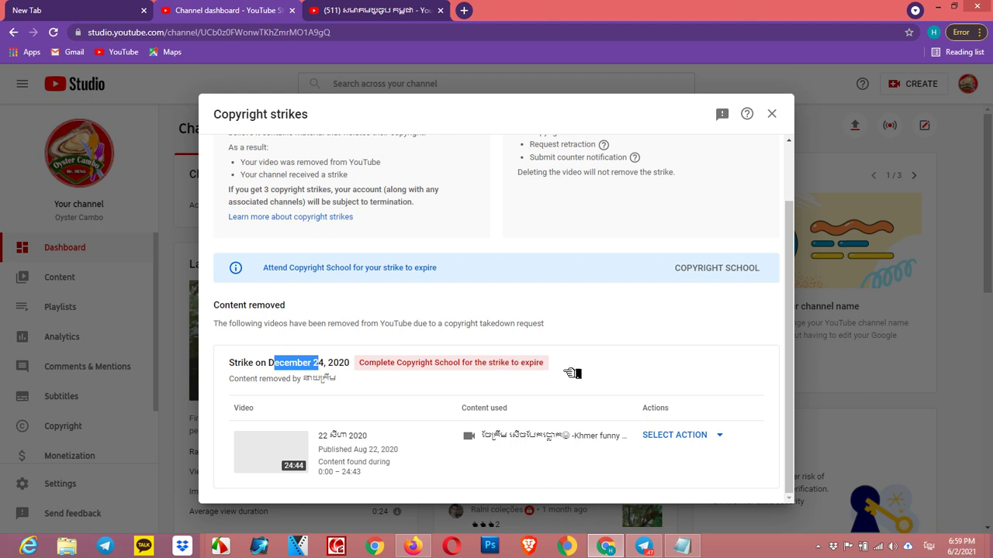
click(599, 371)
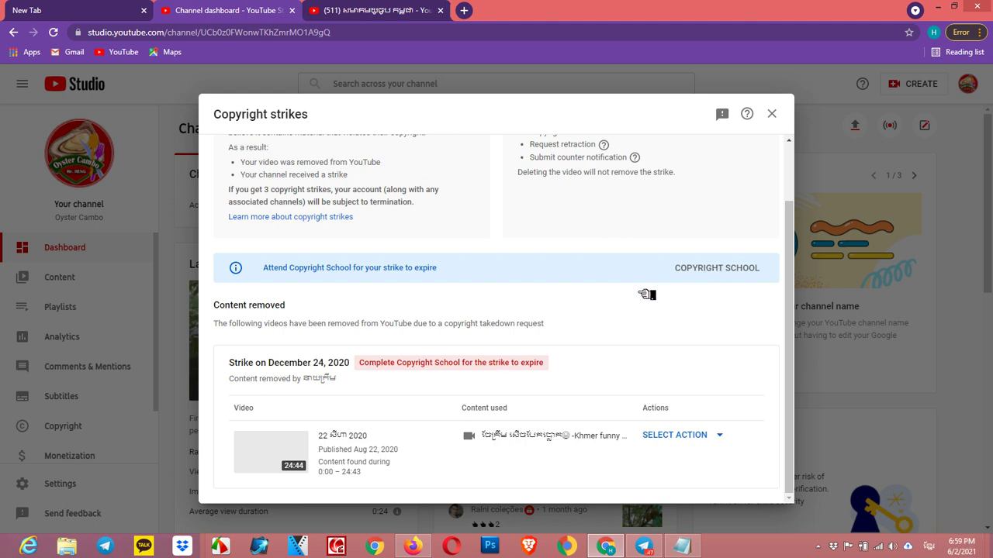
scroll(645, 291, up, 1)
scroll(646, 295, down, 1)
click(725, 436)
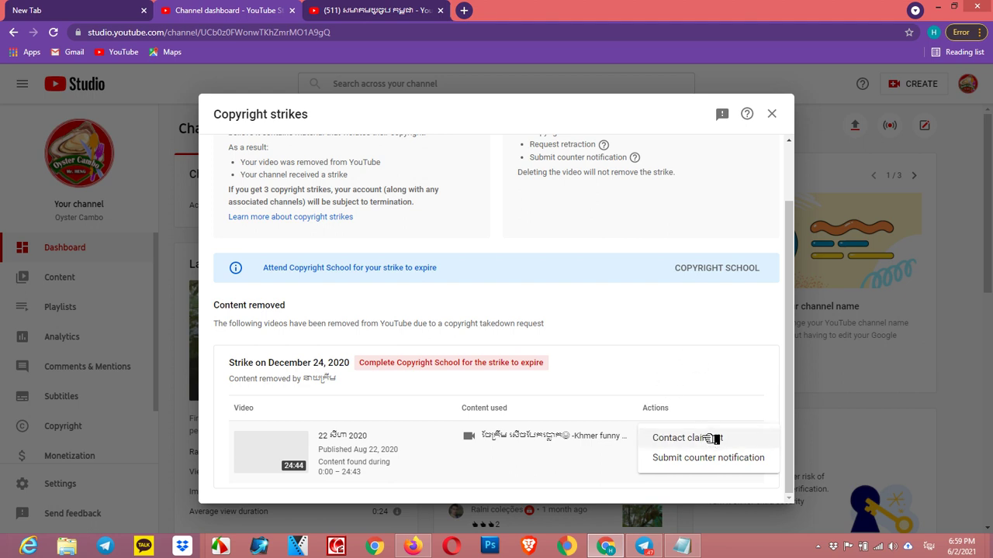
click(684, 323)
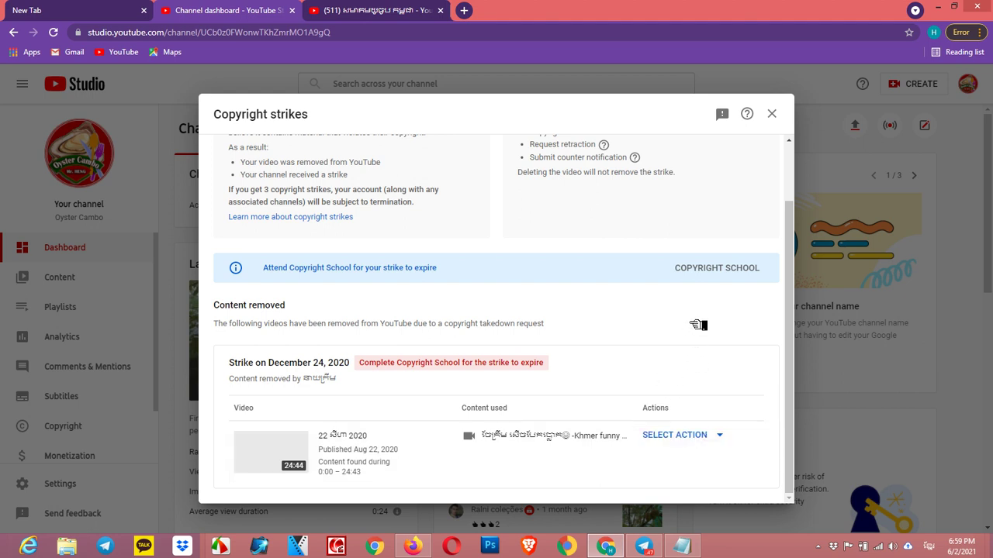
scroll(698, 325, up, 1)
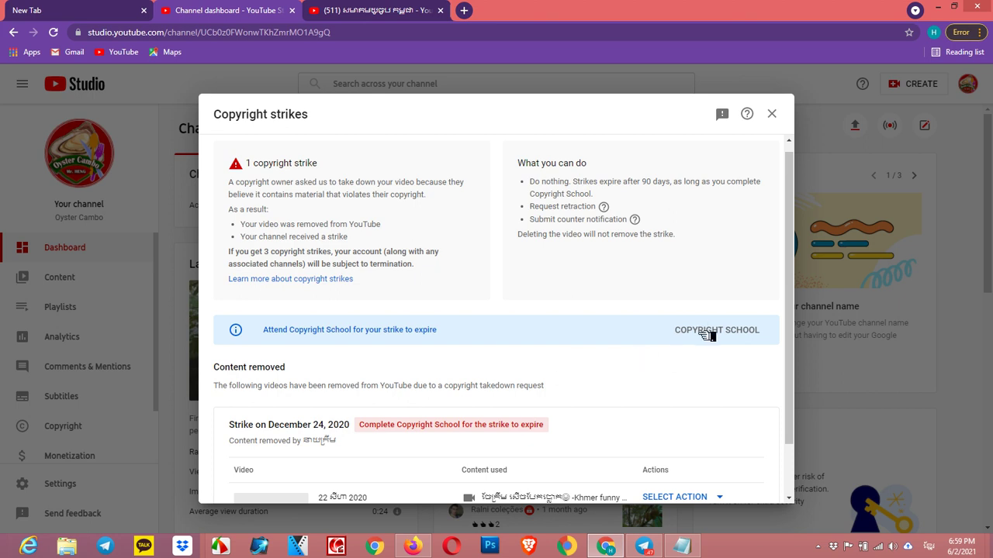
Open Copyright School for the strike and look through its four questions.
click(709, 334)
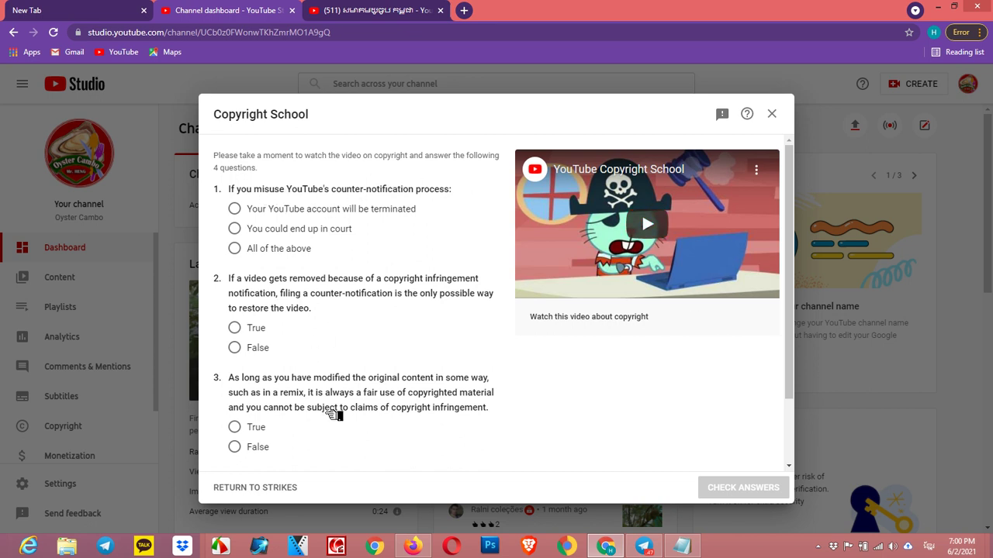
scroll(355, 303, down, 1)
scroll(357, 304, up, 1)
scroll(401, 286, down, 2)
scroll(398, 294, up, 2)
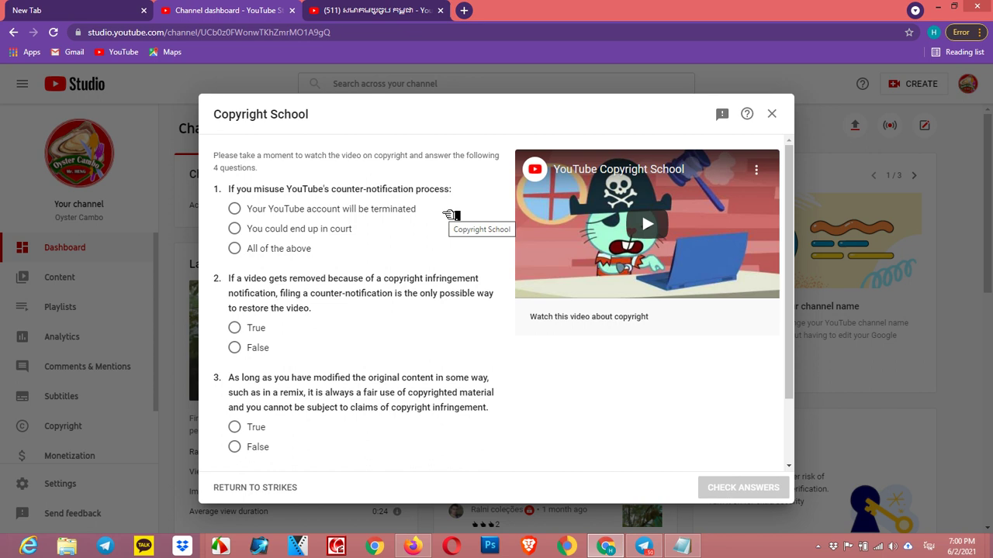
Answer the counter-notification misuse question with "Your YouTube account will be terminated" and the video restoration question with False.
double_click(275, 192)
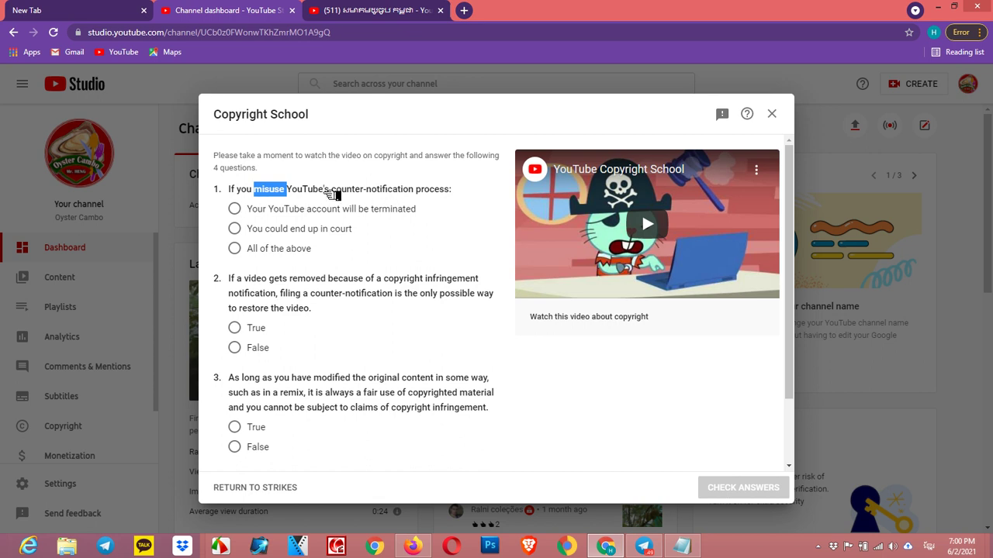
click(234, 208)
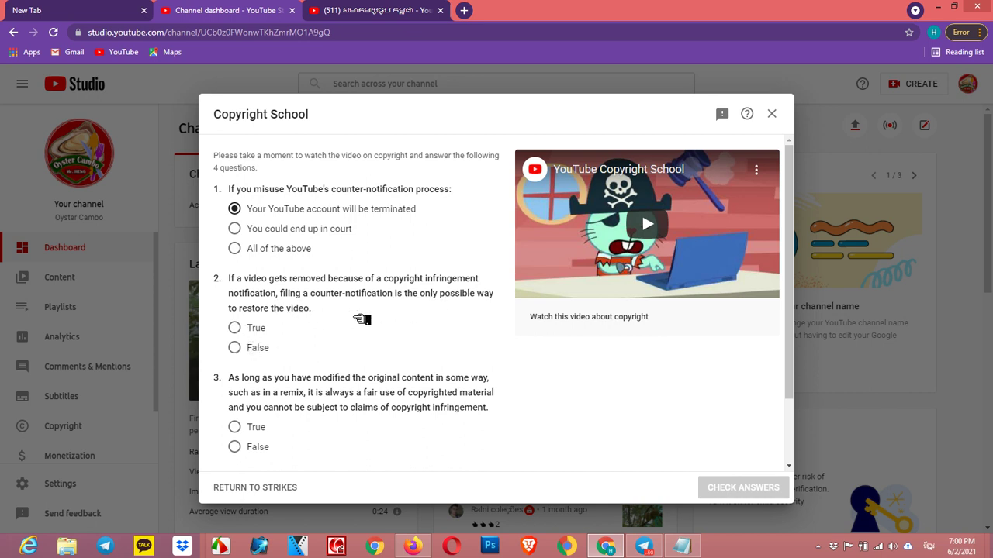
click(242, 347)
scroll(443, 300, down, 1)
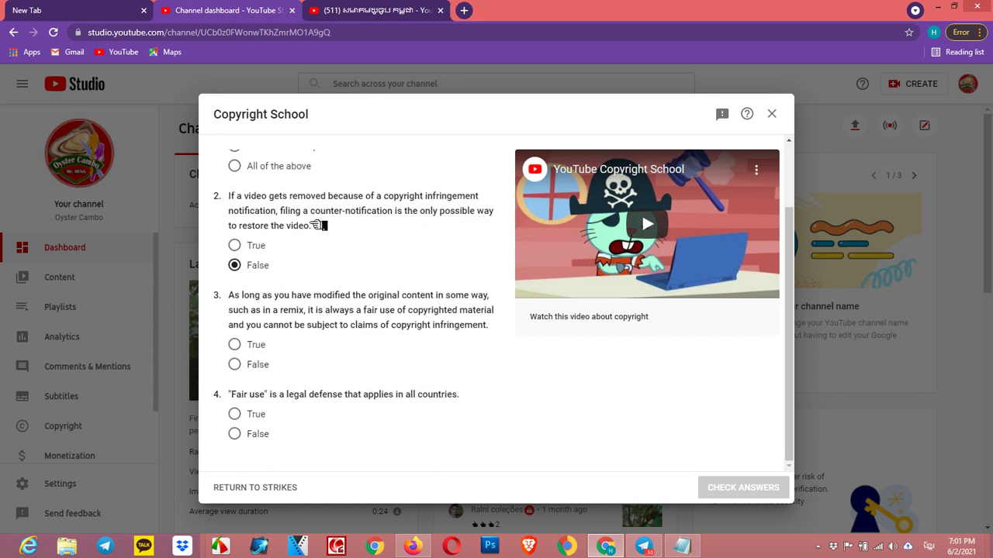
scroll(332, 276, up, 1)
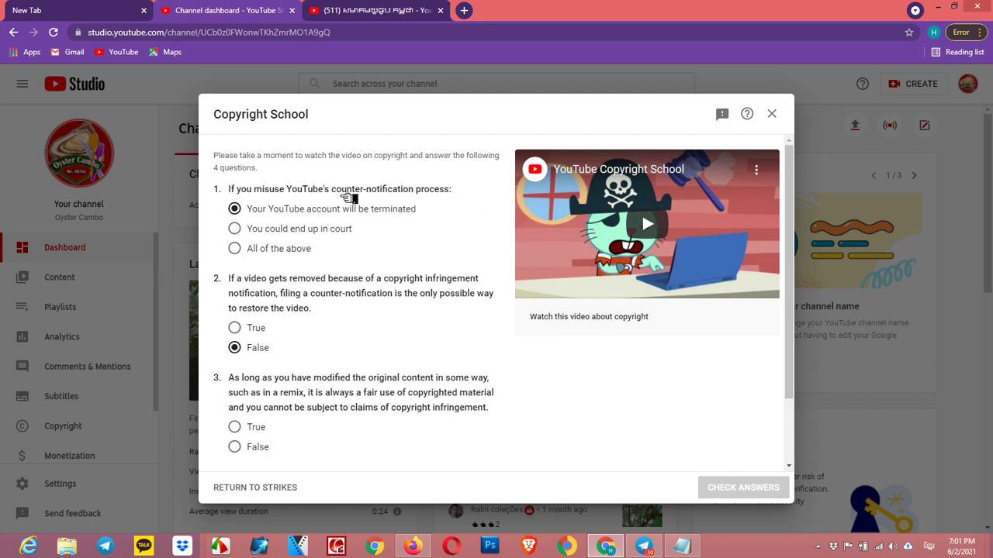
scroll(325, 372, down, 1)
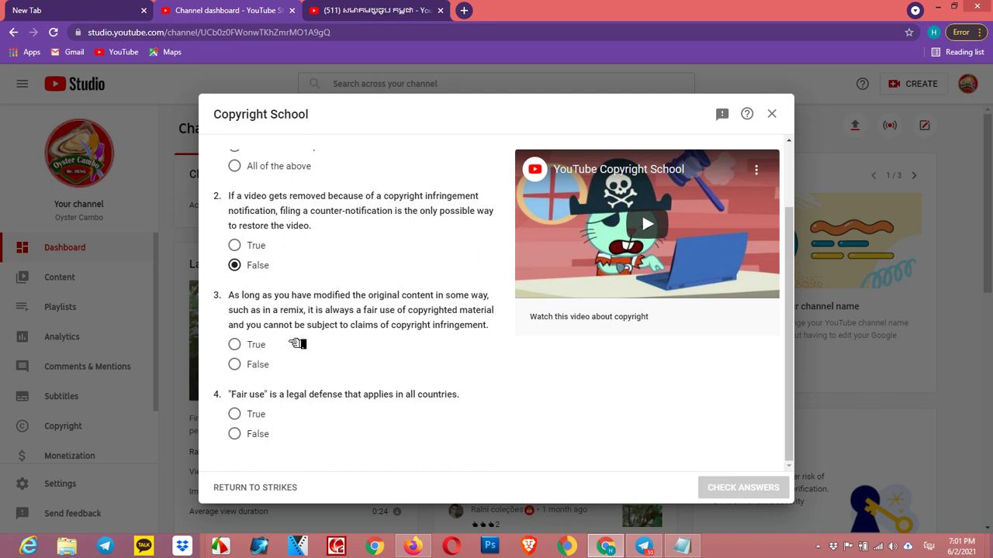
Answer False to the modified content question and True to the fair use in all countries question, and submit the quiz for checking.
click(256, 365)
click(237, 414)
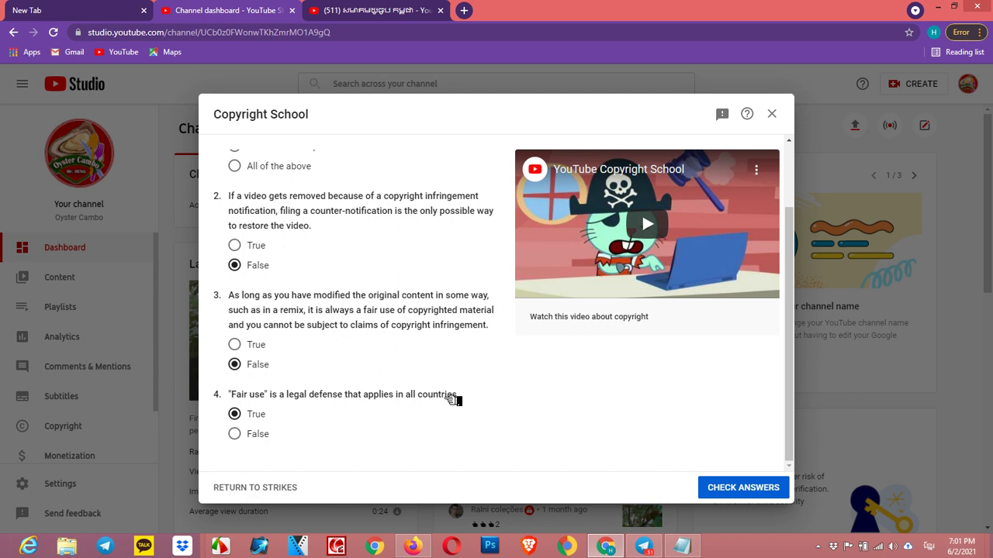
scroll(410, 439, up, 3)
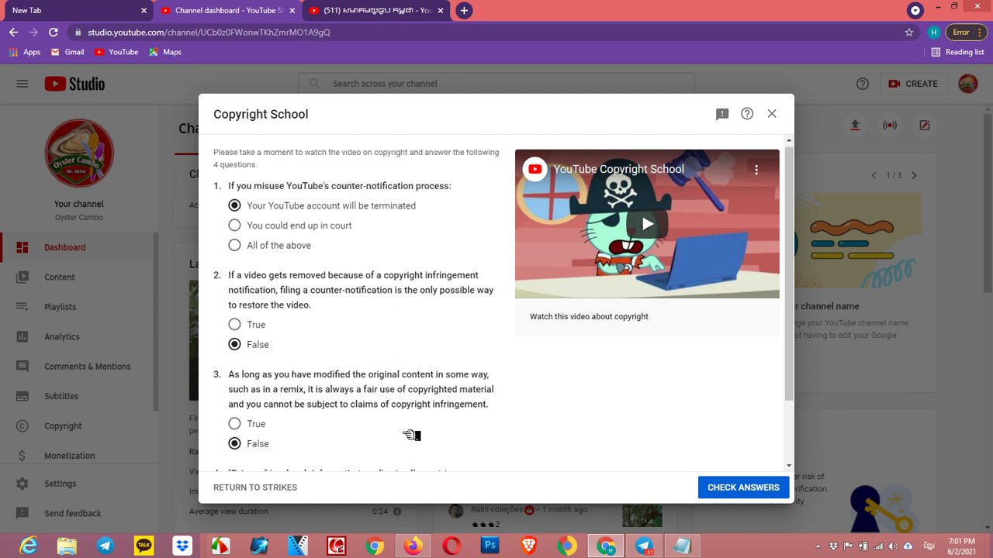
scroll(419, 360, down, 3)
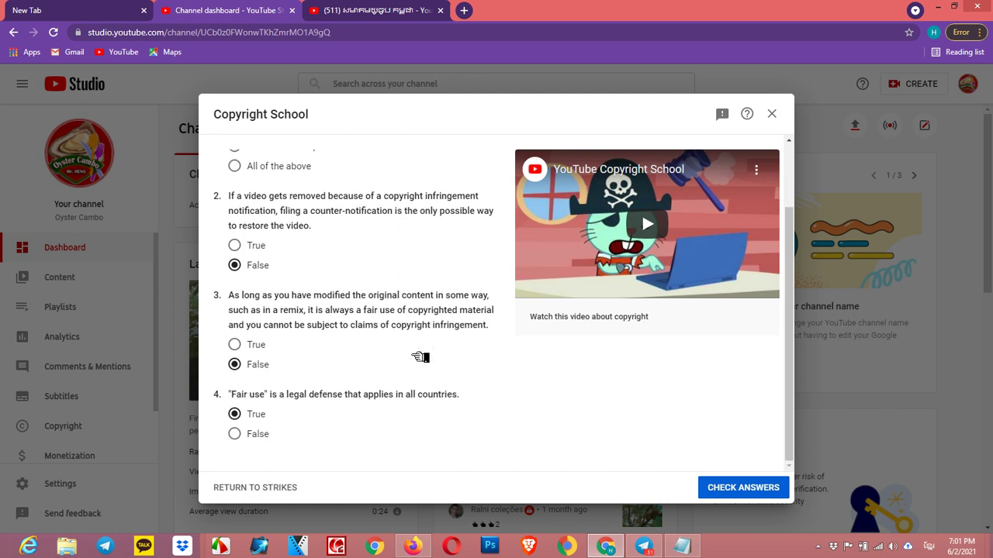
click(732, 490)
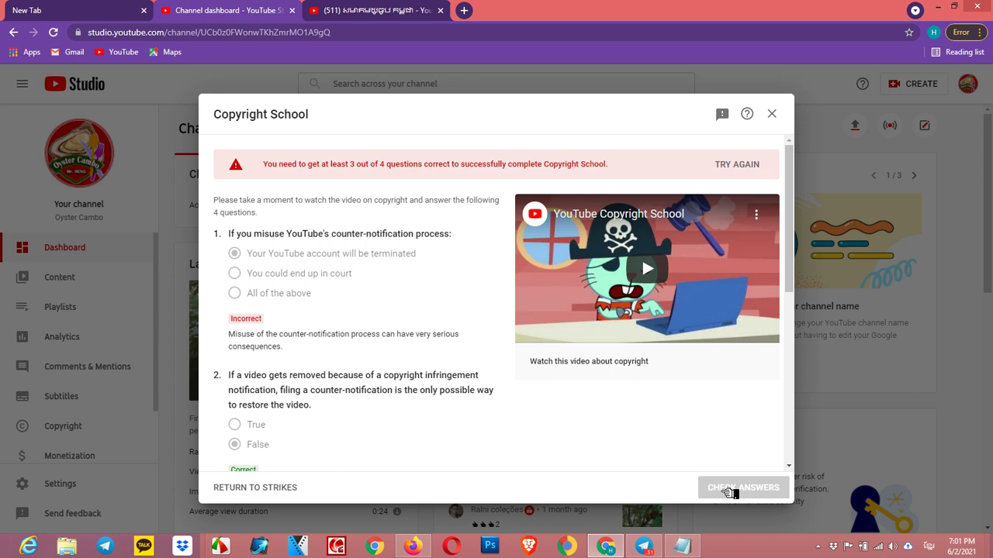
Review the grading and explanation given for each of the four Copyright School answers.
scroll(679, 455, down, 5)
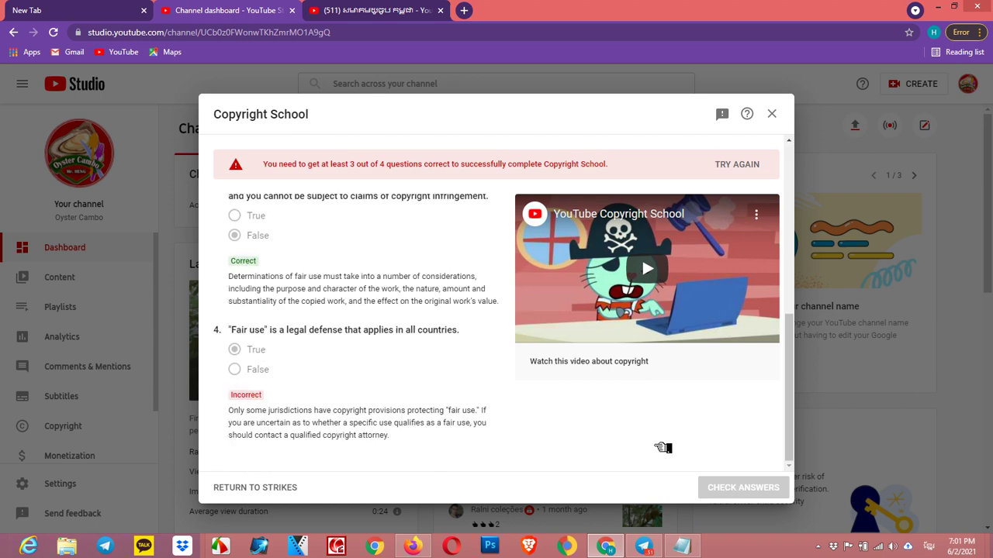
scroll(663, 448, up, 5)
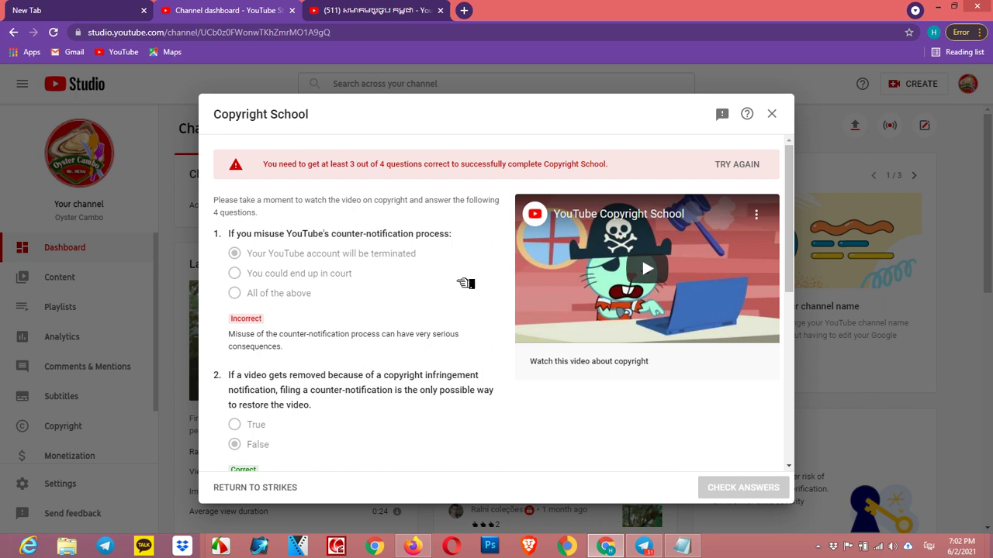
scroll(300, 361, down, 1)
scroll(235, 337, down, 1)
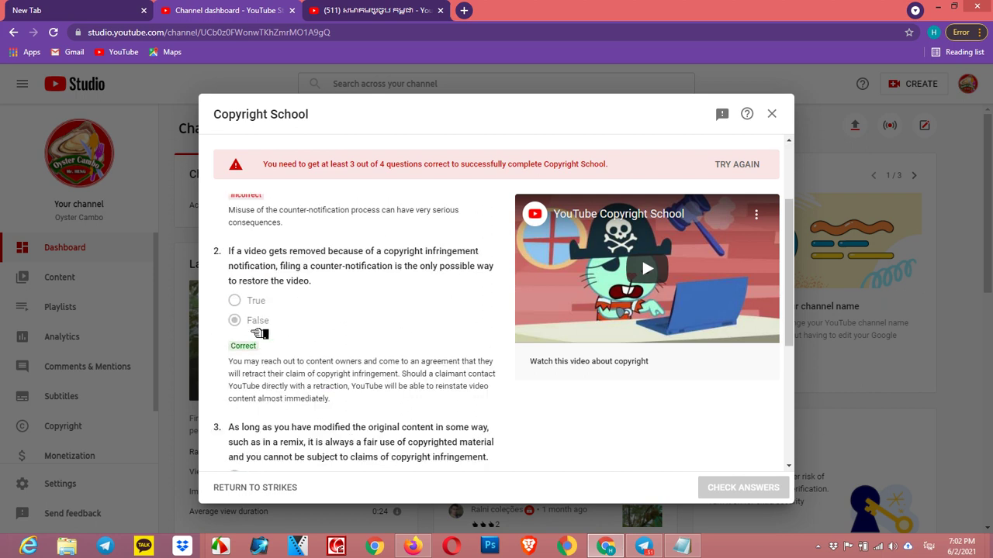
scroll(288, 342, down, 3)
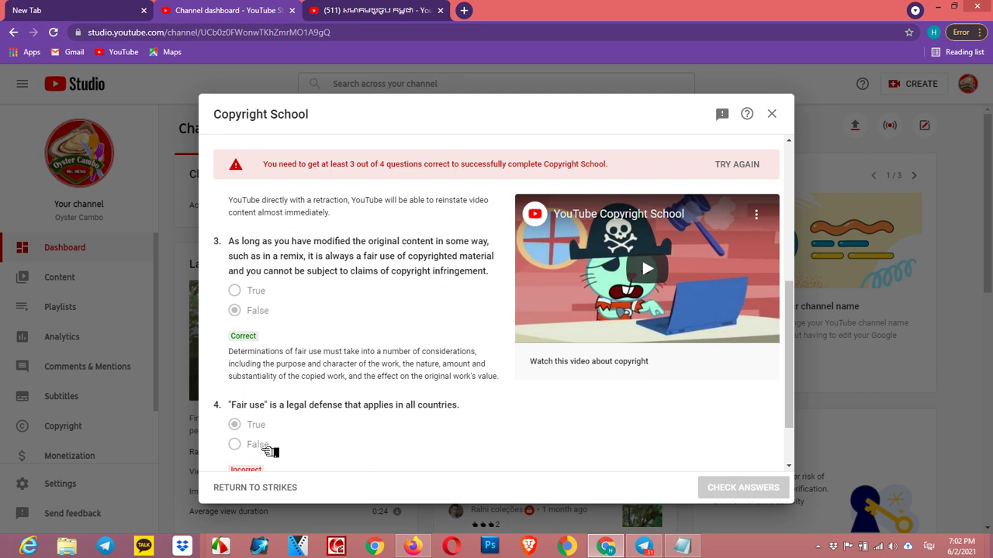
scroll(405, 436, down, 2)
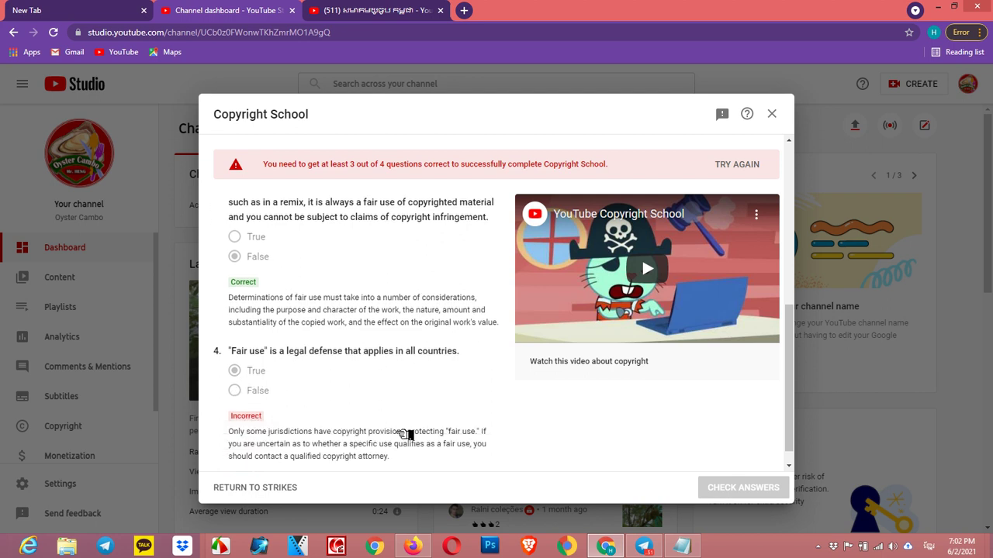
Retake the Copyright School quiz, answering "All of the above" for both the copyright-protected items and the consequences of infringement.
click(740, 166)
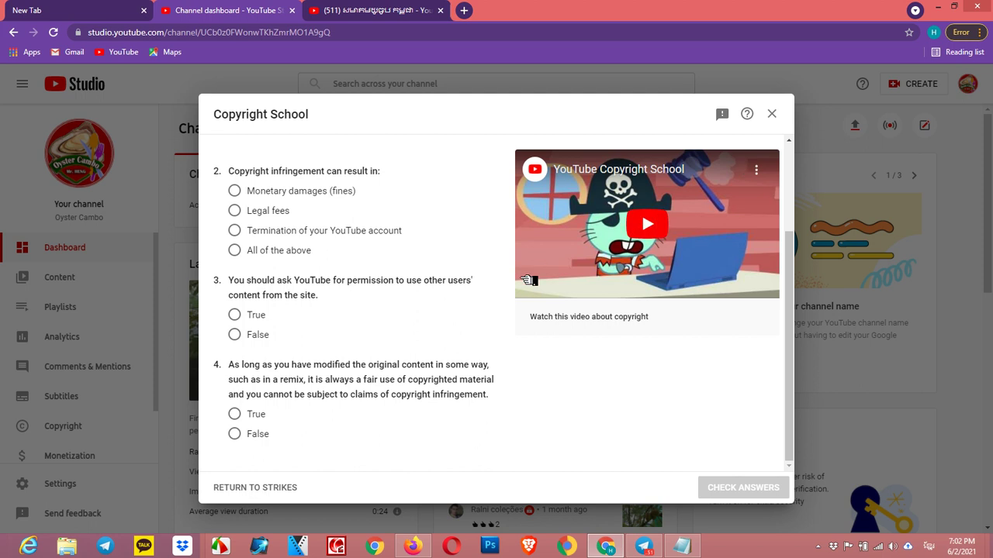
scroll(530, 280, up, 2)
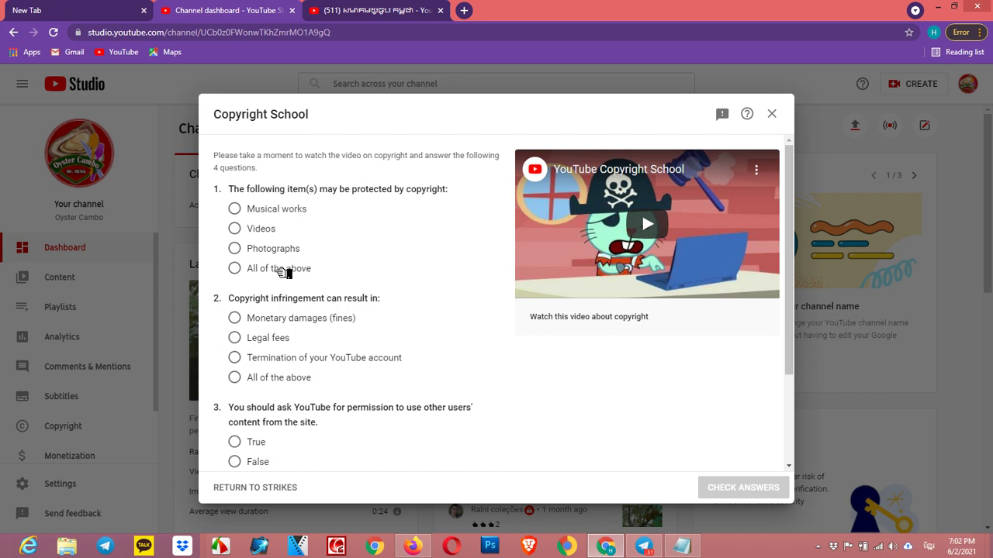
click(247, 270)
click(269, 379)
scroll(387, 345, down, 2)
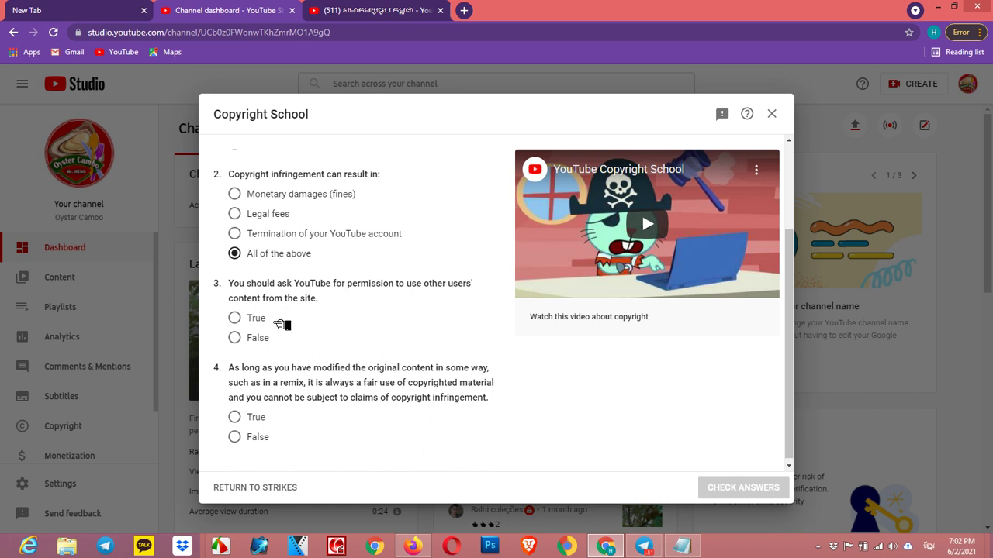
Answer False to asking YouTube for permission and True to modified content always being fair use, and submit the answers.
click(252, 338)
scroll(387, 335, down, 1)
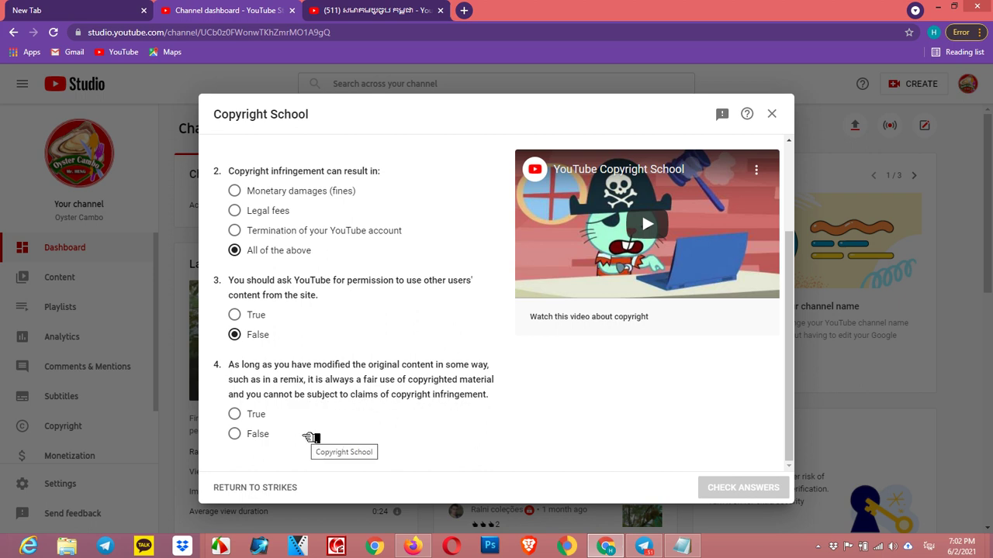
click(235, 415)
scroll(538, 381, up, 1)
scroll(538, 381, down, 1)
scroll(567, 385, up, 2)
scroll(567, 386, down, 2)
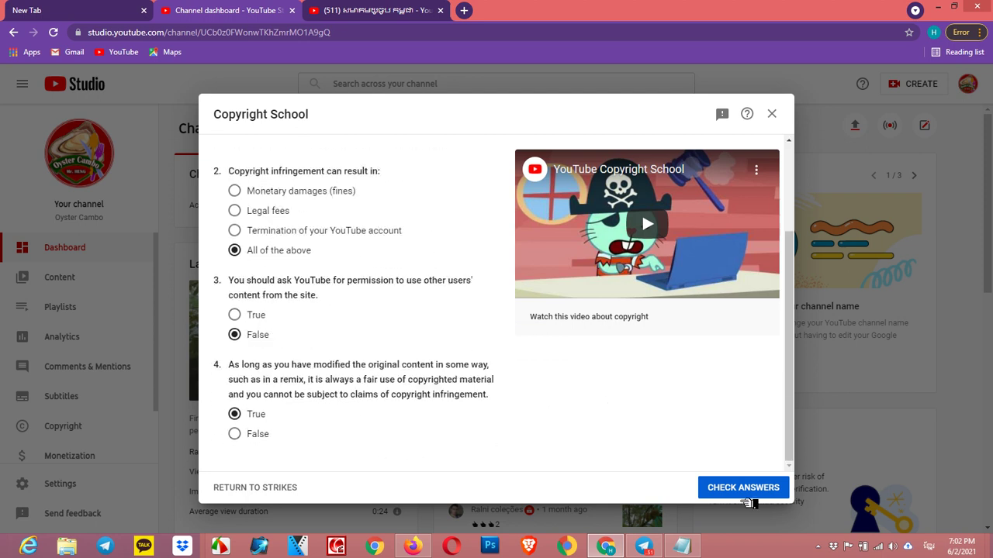
click(745, 493)
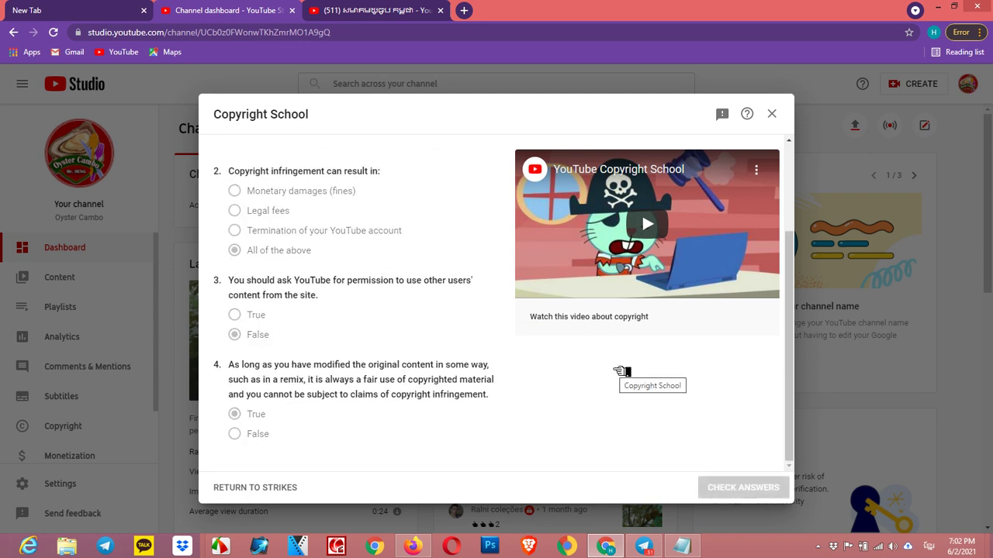
Review the graded answers of the second attempt and finish Copyright School, returning to the copyright strikes.
scroll(546, 372, down, 5)
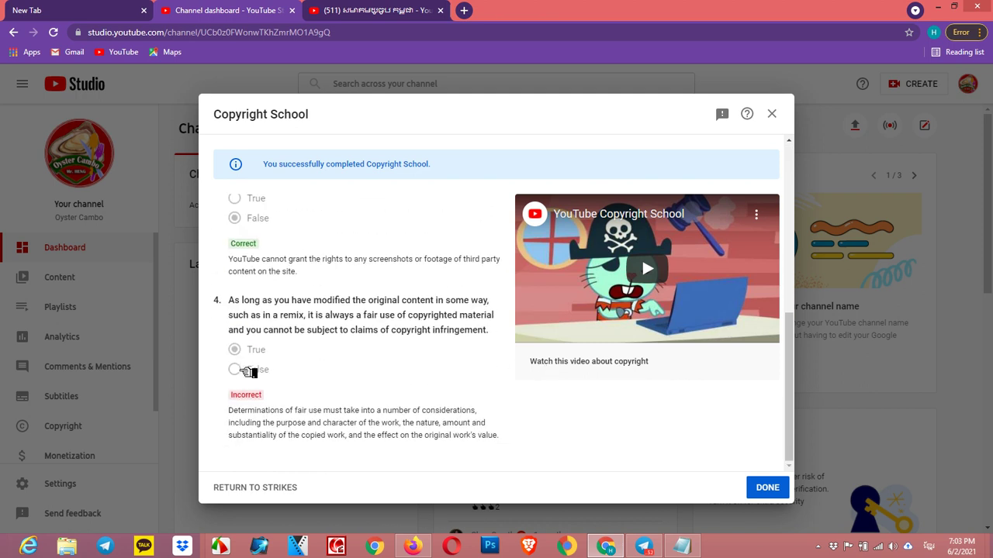
scroll(337, 366, up, 5)
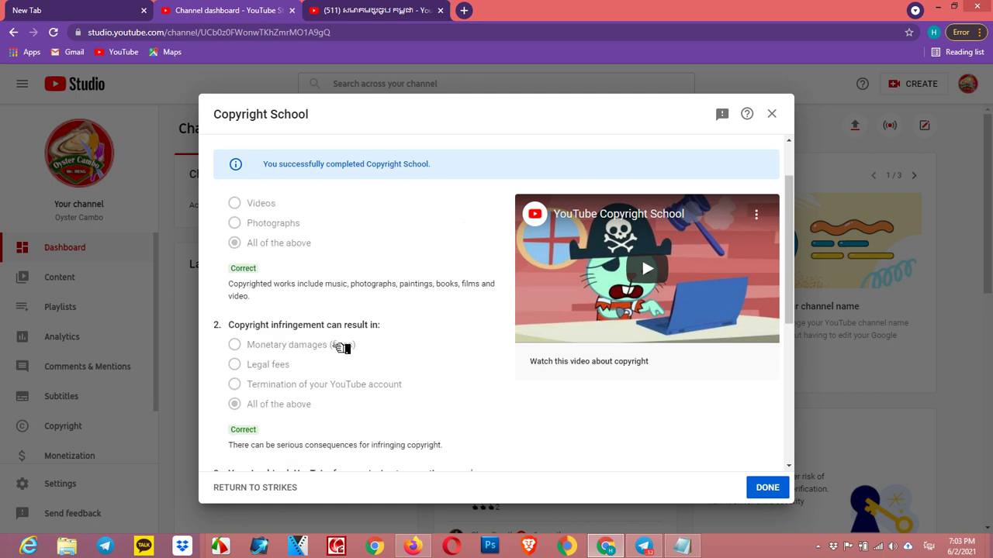
scroll(240, 318, down, 4)
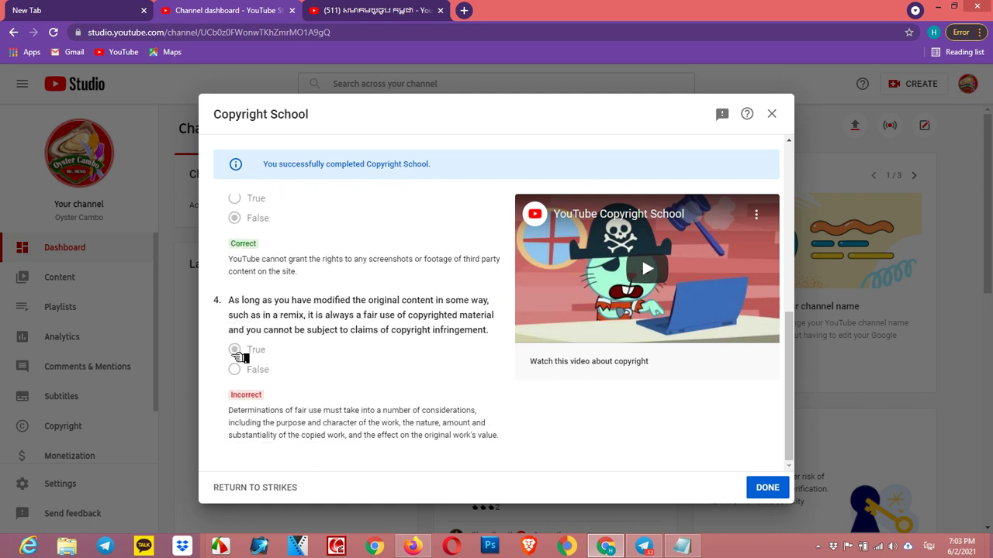
scroll(271, 381, up, 5)
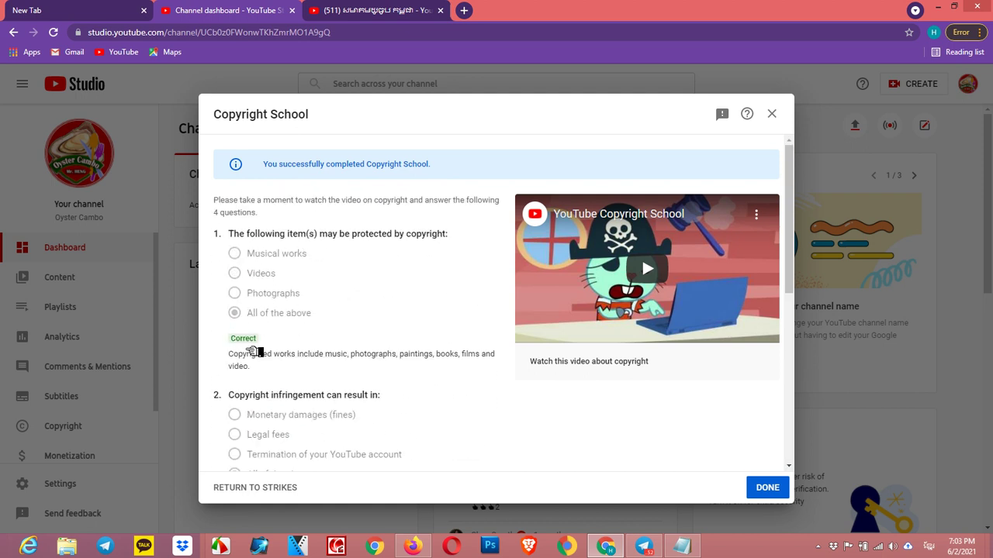
scroll(291, 401, down, 5)
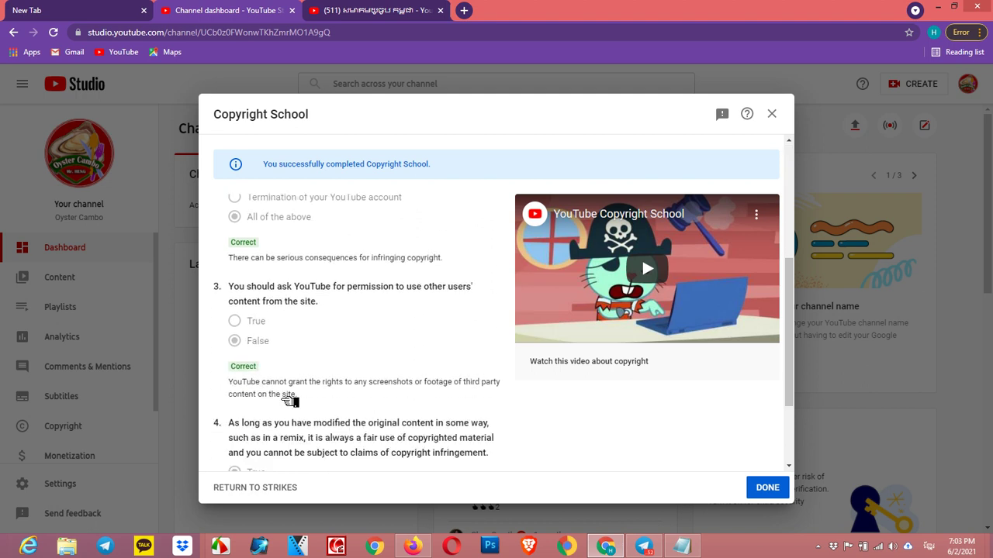
click(764, 489)
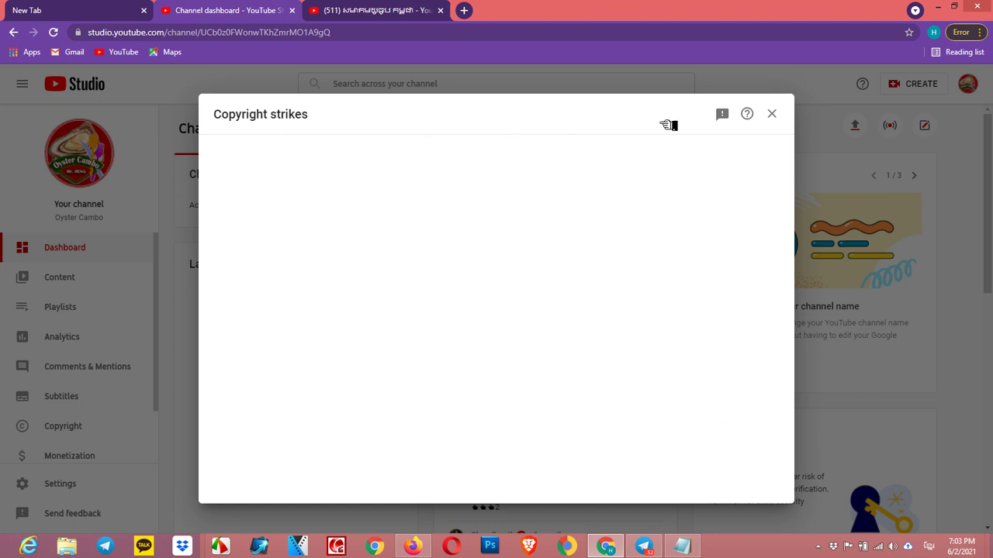
Close the copyright strikes, reload the channel dashboard to check for violations, and look through the uploaded videos.
click(772, 114)
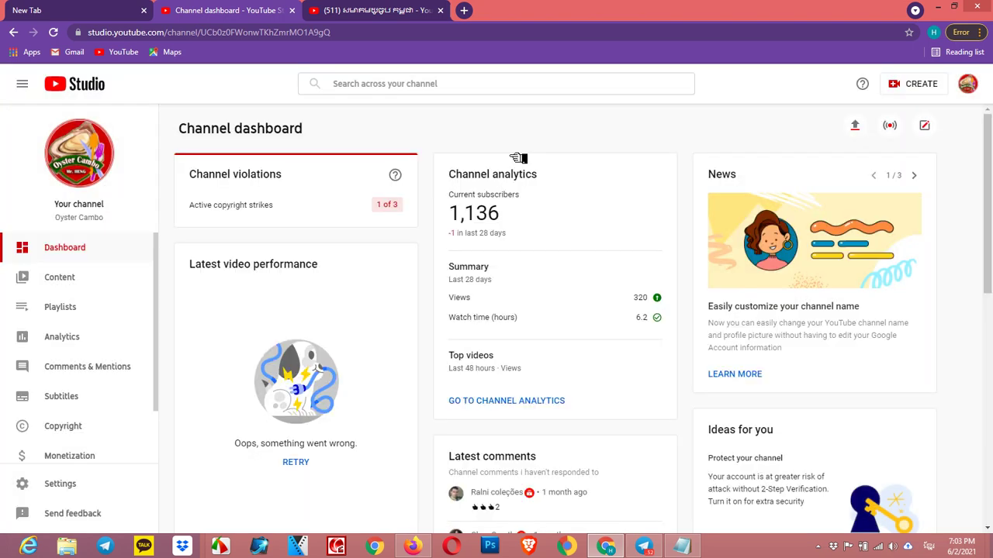
click(57, 32)
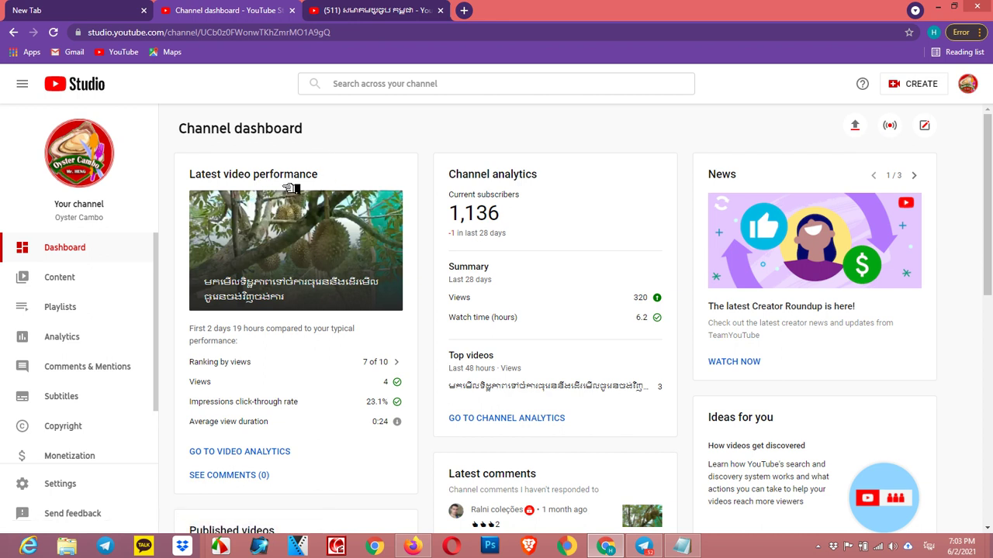
scroll(289, 190, down, 1)
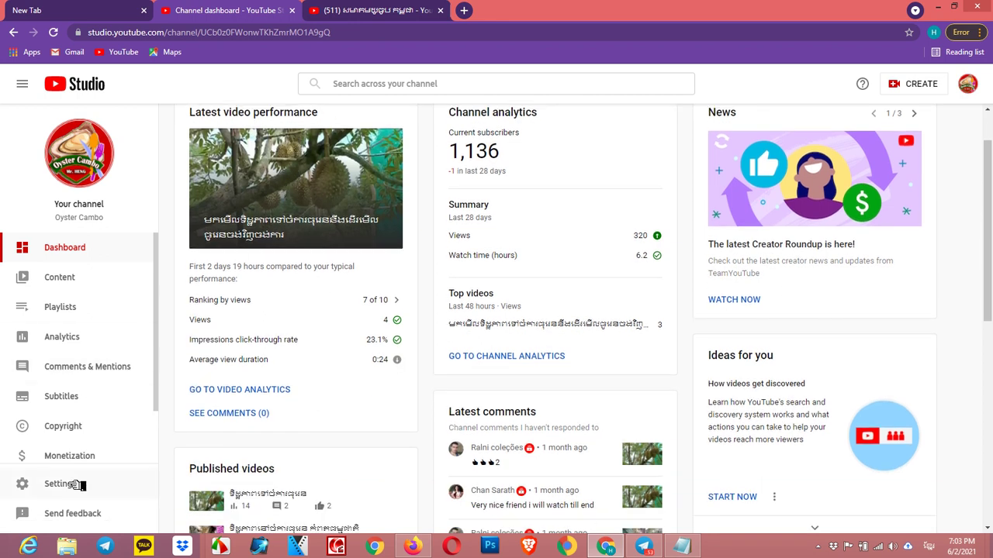
scroll(449, 273, down, 4)
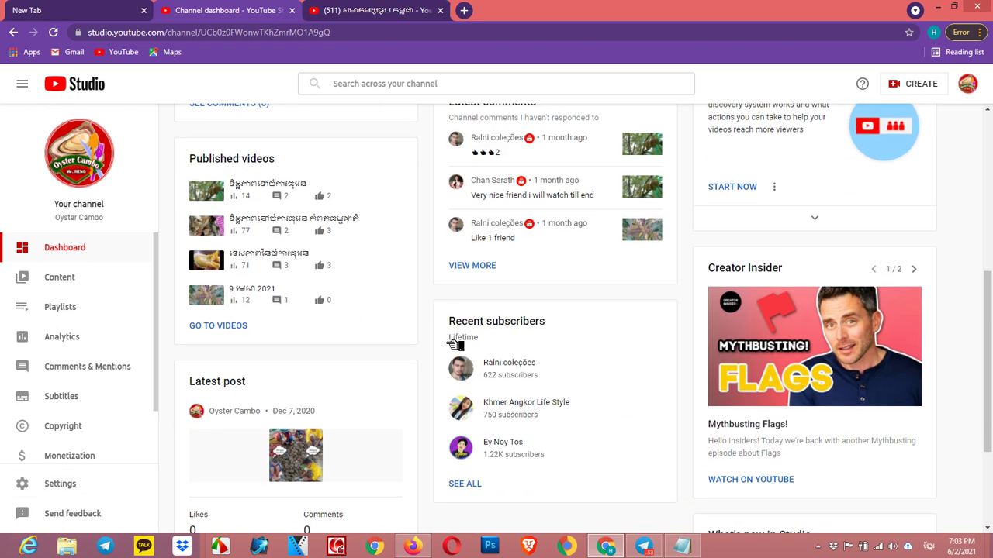
click(80, 285)
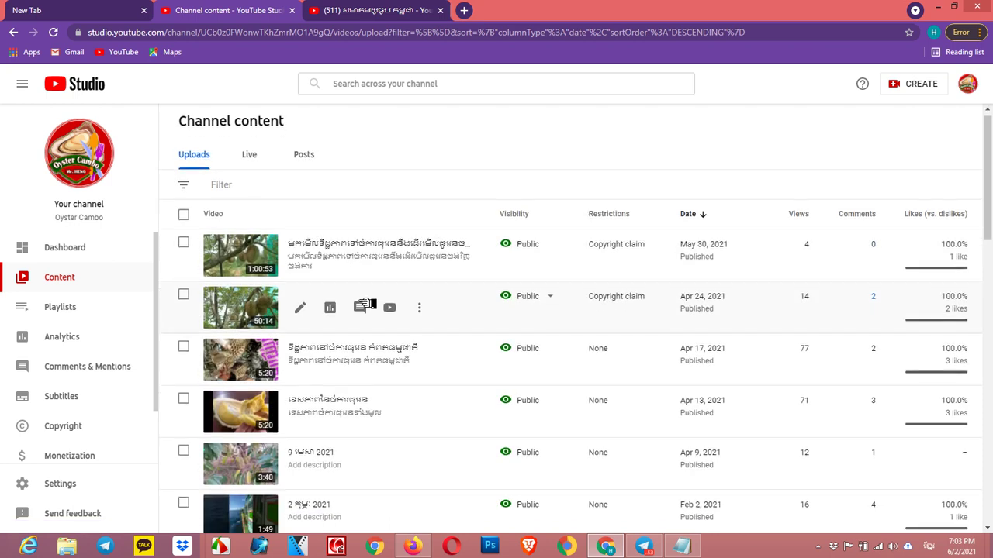
scroll(369, 303, down, 10)
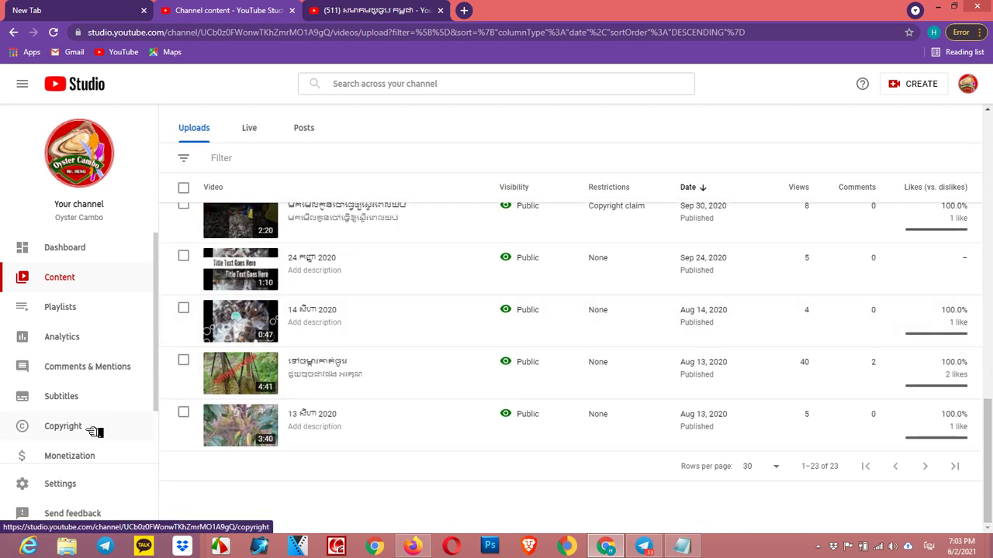
Review the channel's feature eligibility, expanding the default features and the phone-verification features, and close the settings.
click(84, 483)
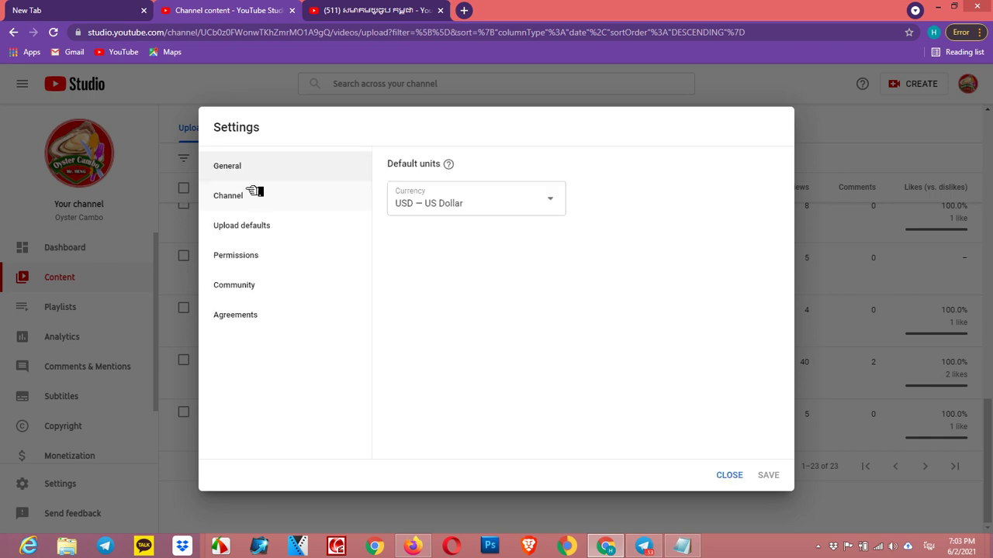
click(256, 194)
click(597, 169)
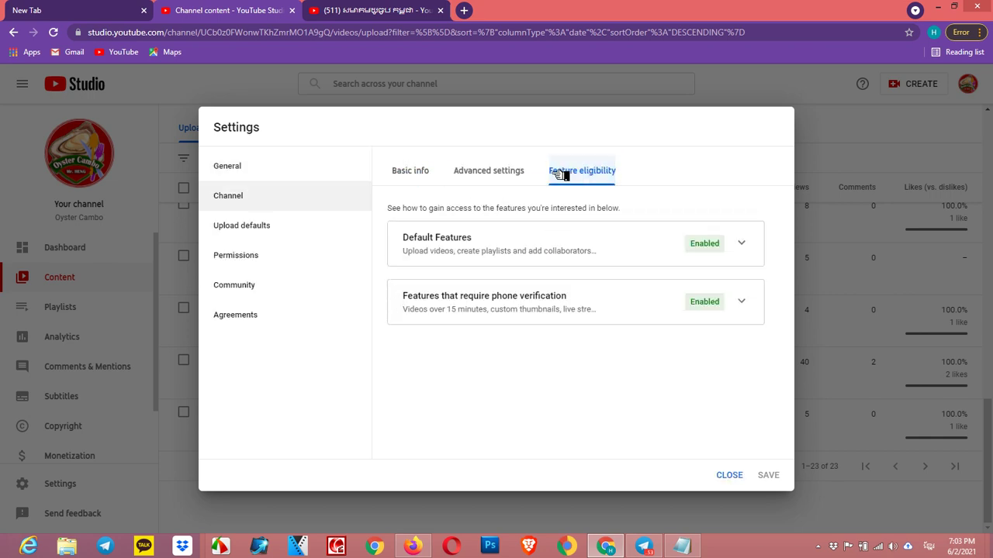
click(741, 302)
click(741, 243)
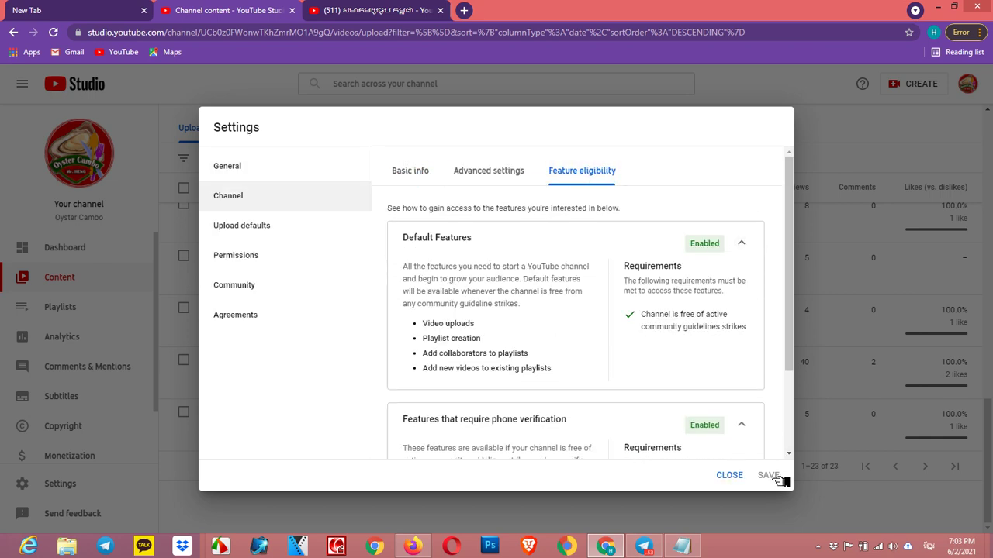
click(737, 474)
Recheck the channel dashboard and inspect the copyright claim restriction on the May 30, 2021 upload.
scroll(372, 239, up, 5)
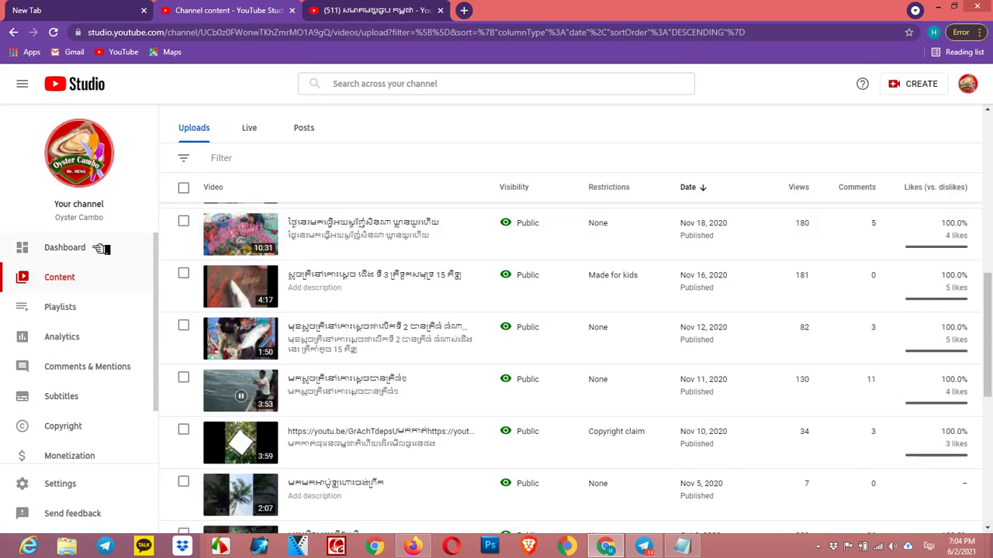
click(99, 248)
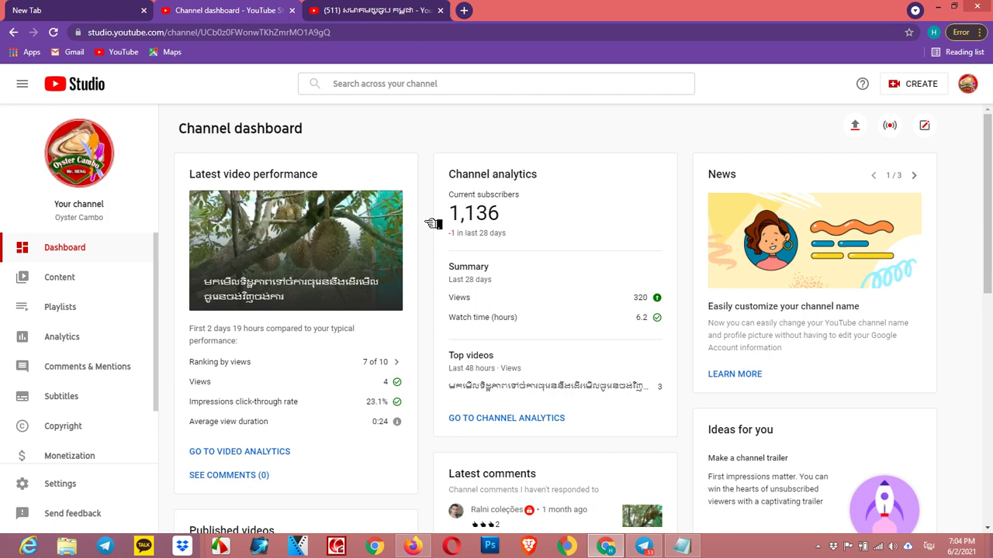
click(112, 279)
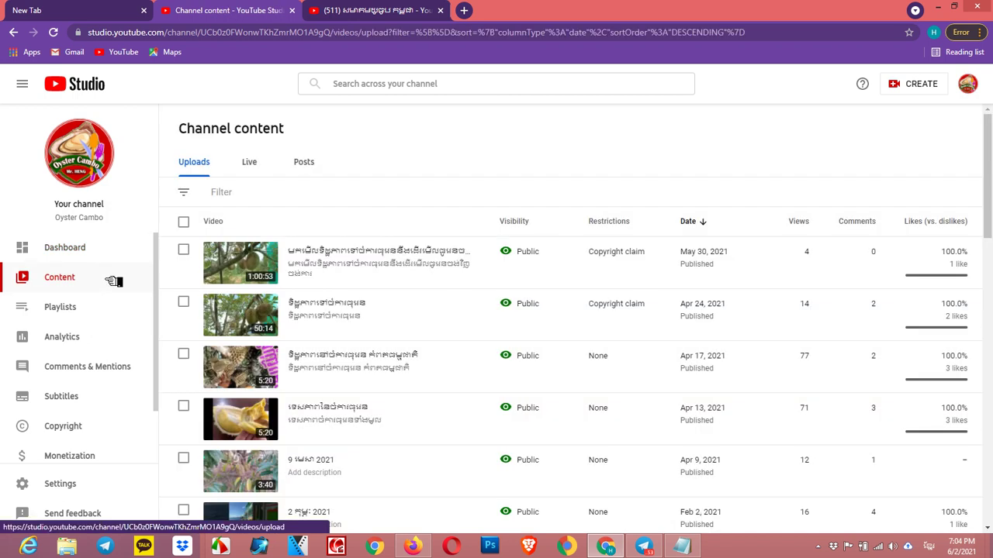
mouse_move(625, 256)
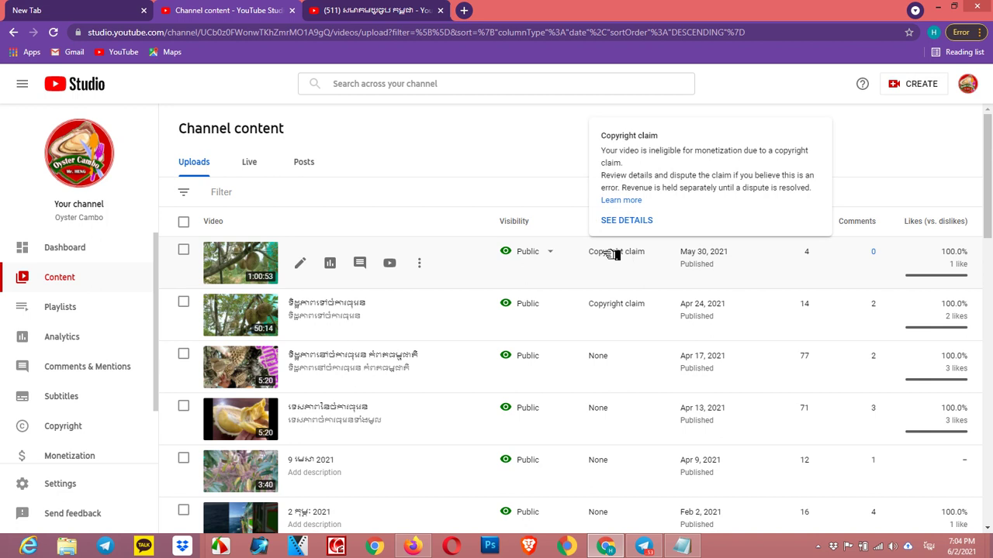
scroll(654, 261, down, 1)
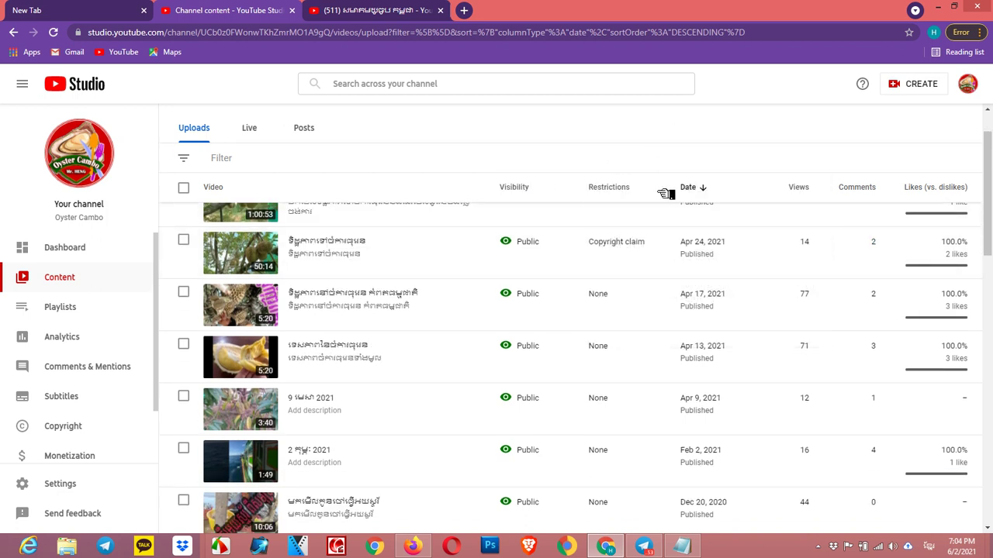
scroll(666, 187, up, 1)
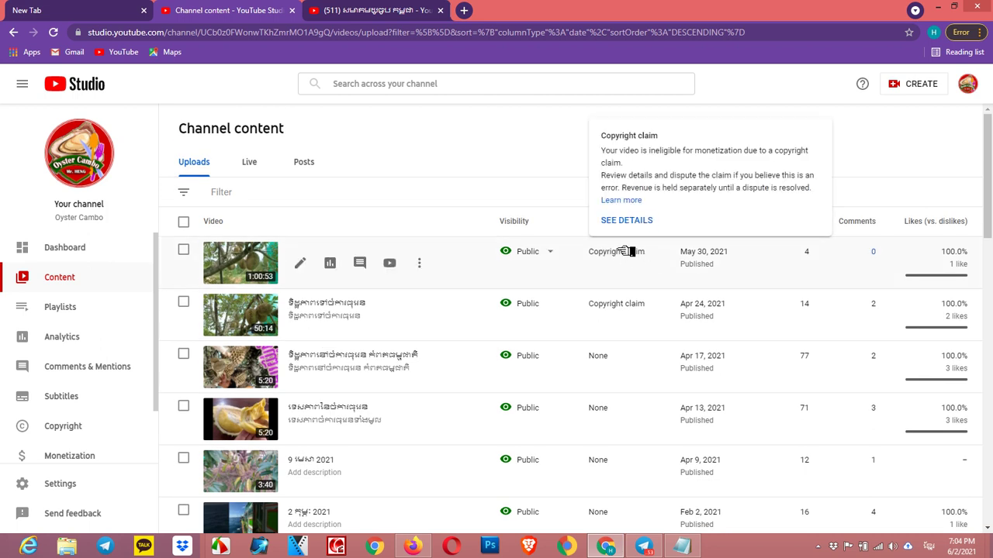
Examine the claim details of the May 30 video, including the available removal actions and the copyright owner.
click(640, 222)
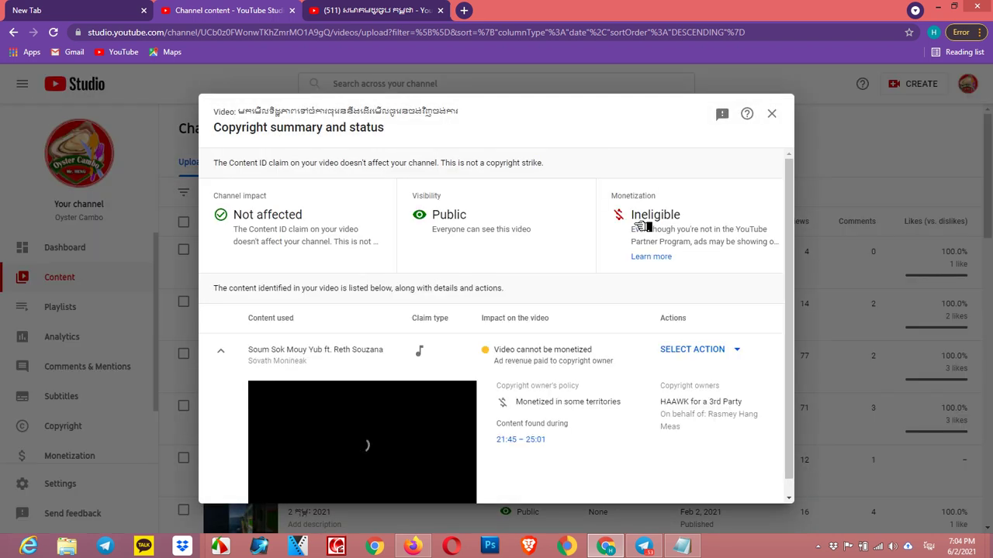
scroll(643, 303, down, 1)
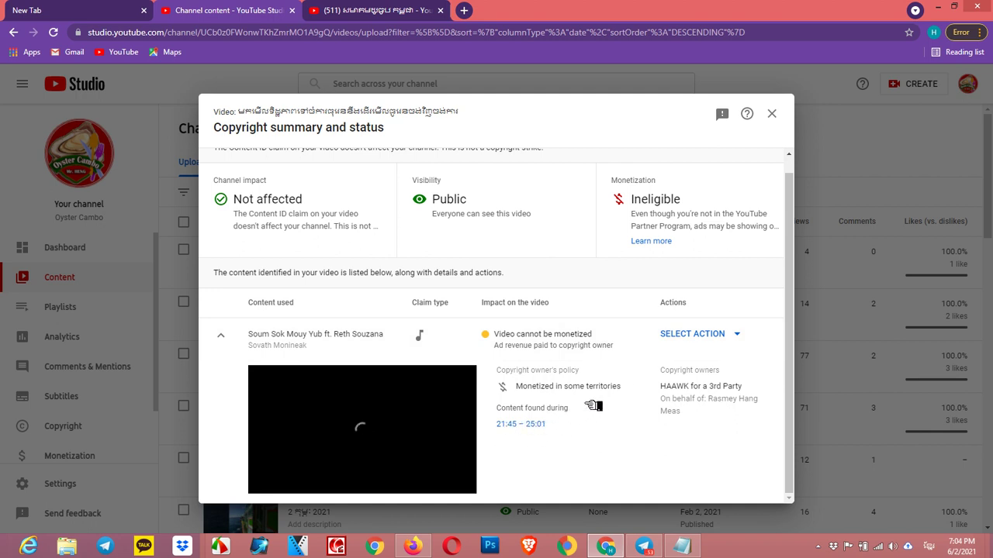
click(731, 340)
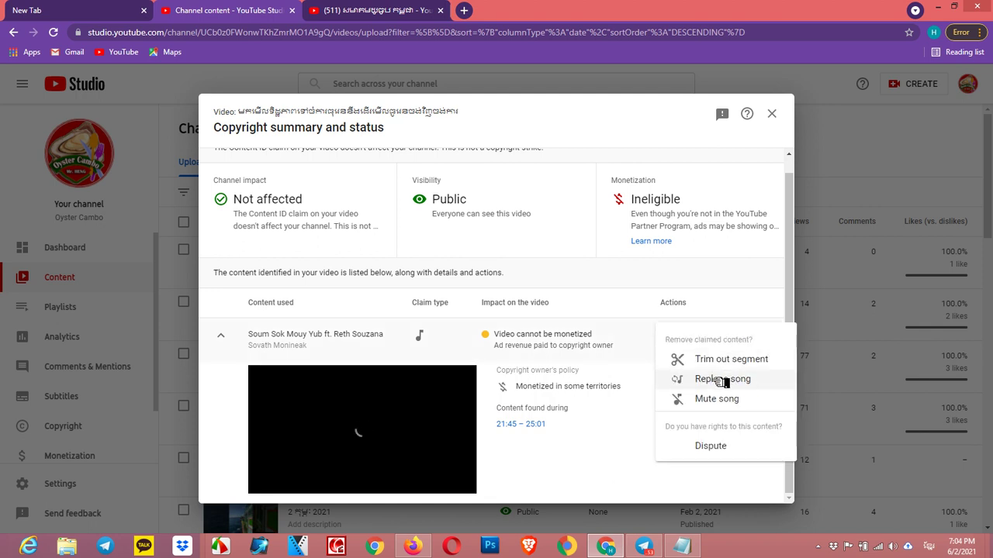
click(611, 408)
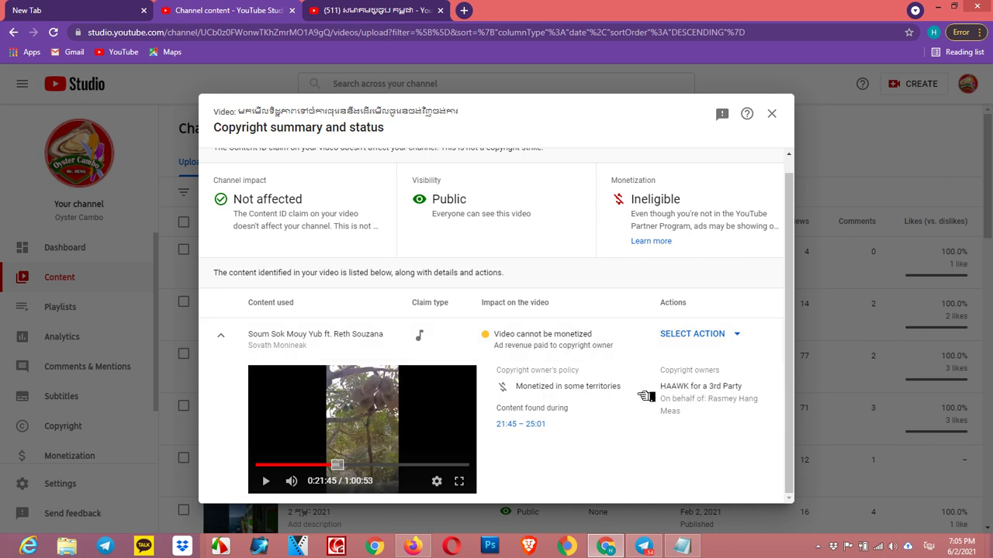
drag(664, 386, 701, 402)
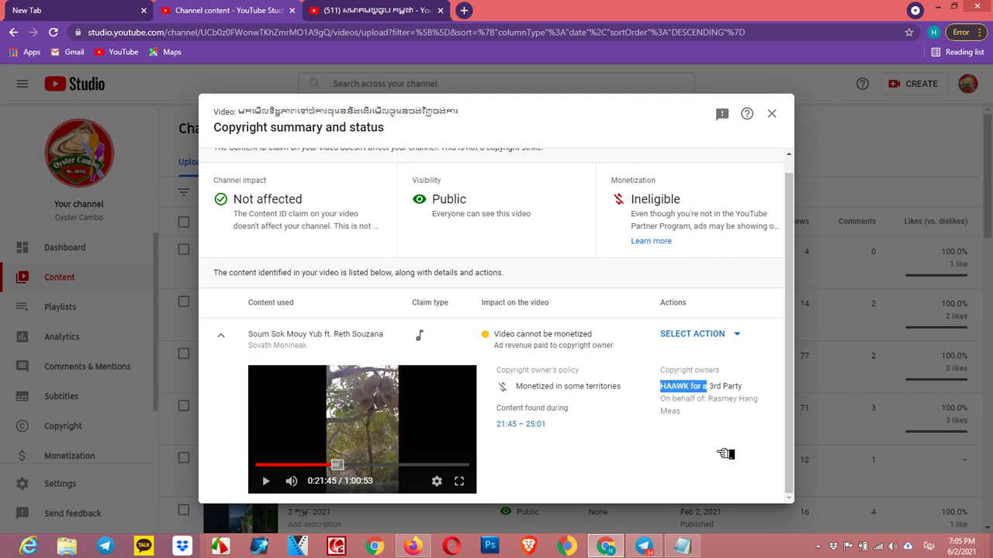
click(702, 397)
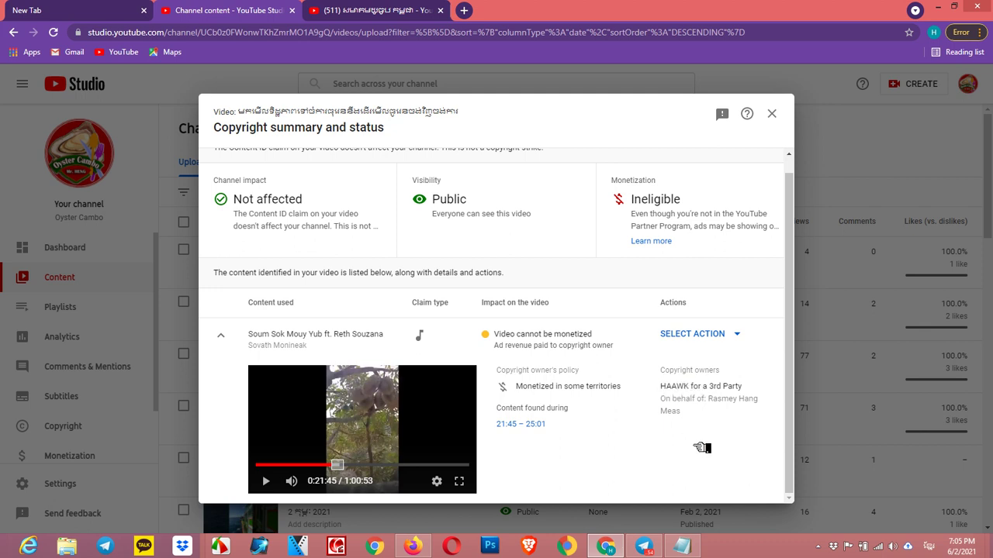
Start replacing the claimed song in the May 30 video and locate the claimed segment on the timeline.
click(737, 339)
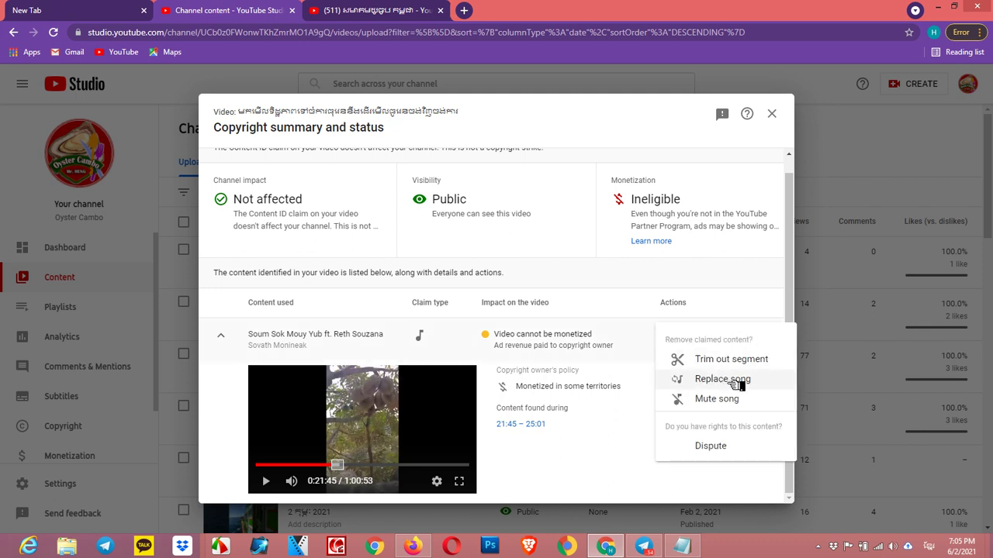
click(729, 380)
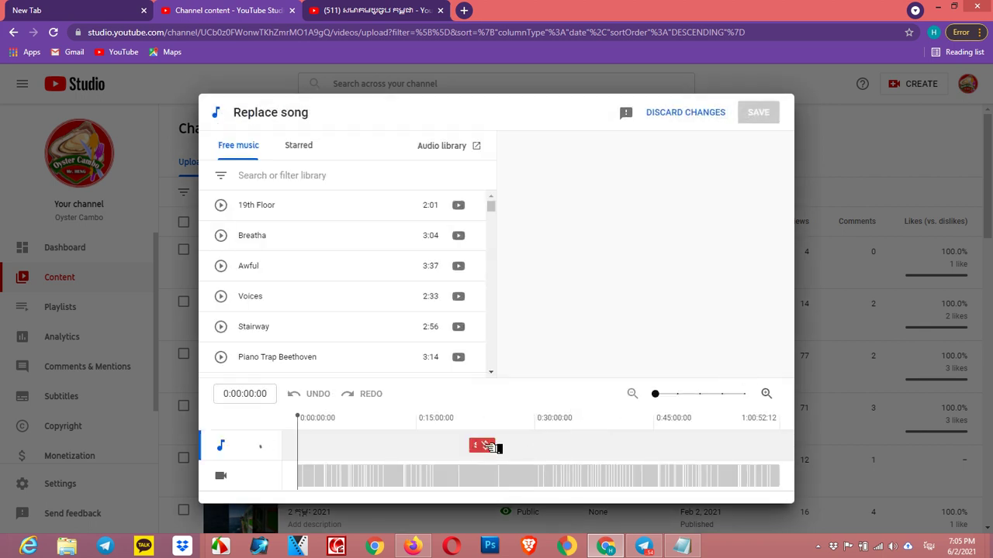
mouse_move(500, 449)
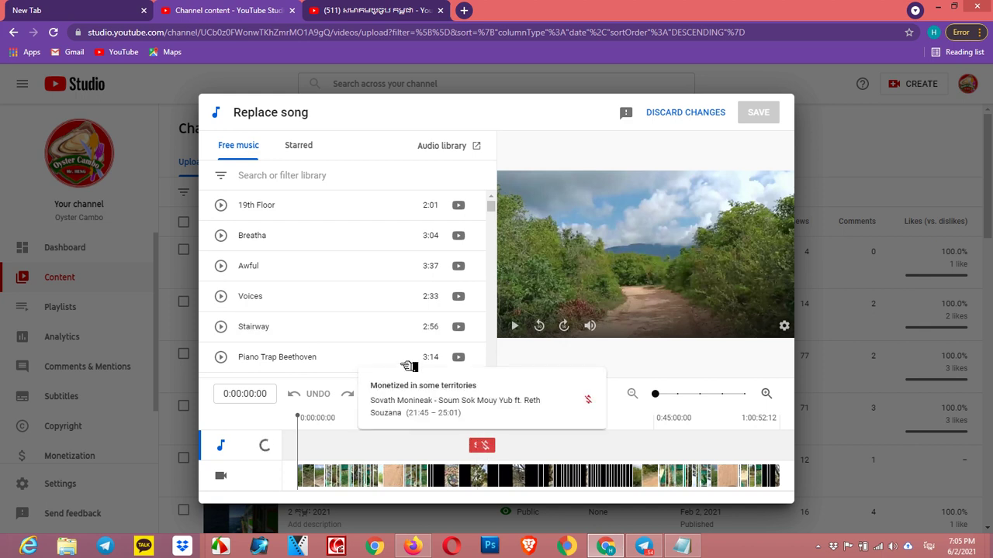
Try Stairway from the free music as the replacement song and remove it from the timeline.
mouse_move(261, 328)
click(395, 327)
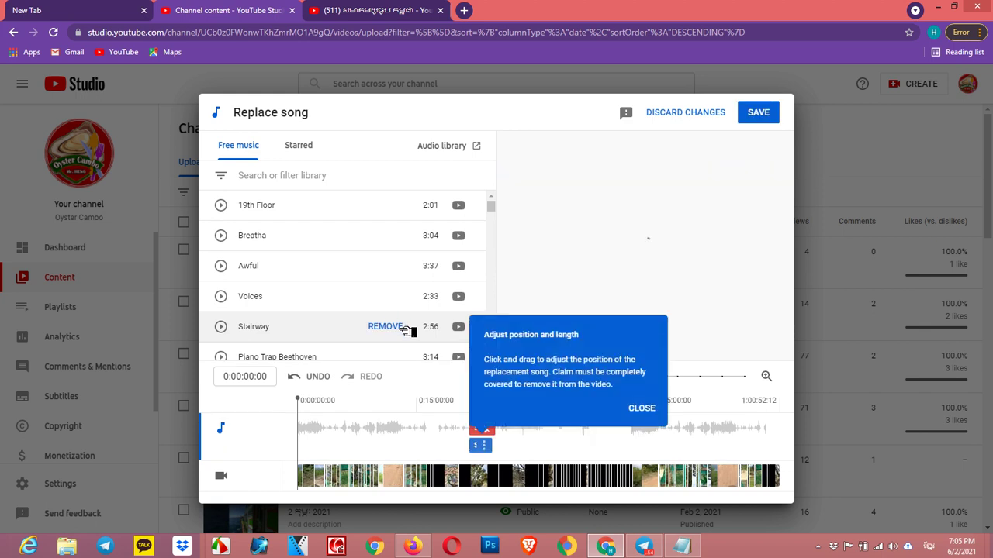
click(656, 411)
click(484, 445)
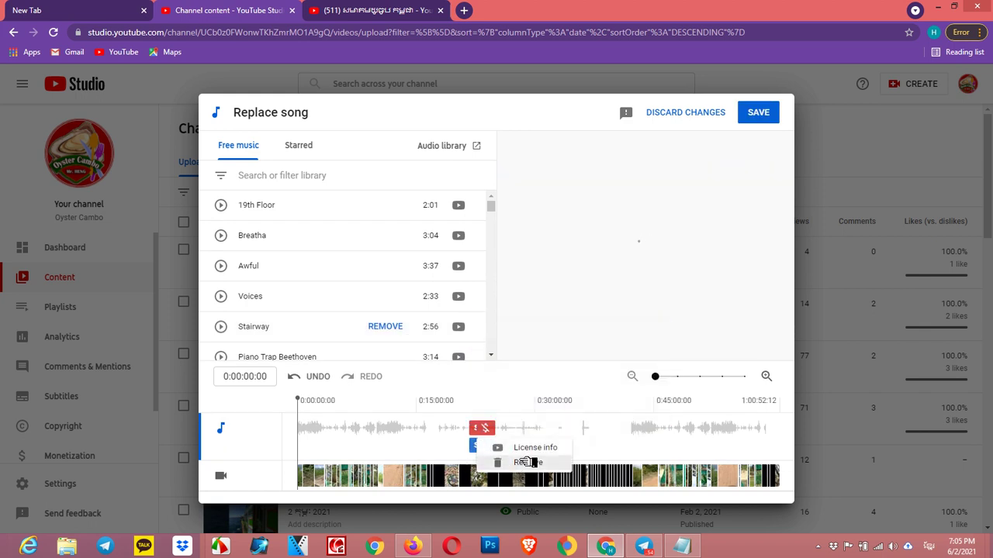
click(527, 462)
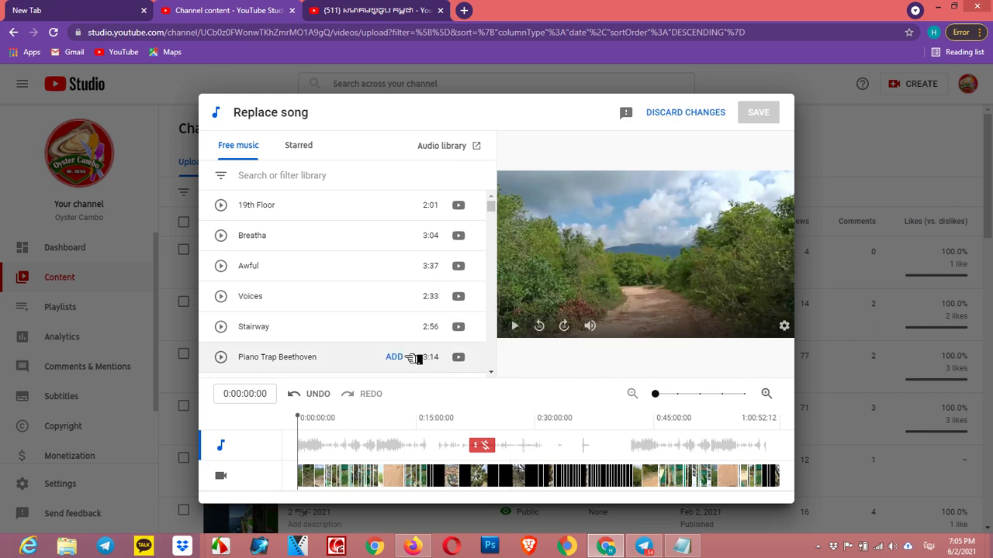
Preview the free tracks Piano Trap Beethoven and Kurt as candidates for the replacement song.
click(222, 357)
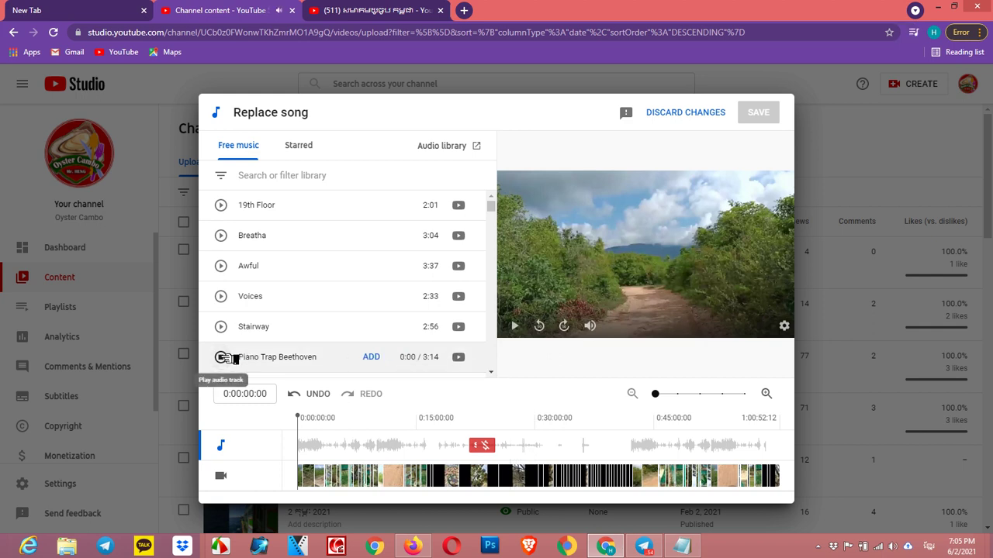
click(222, 357)
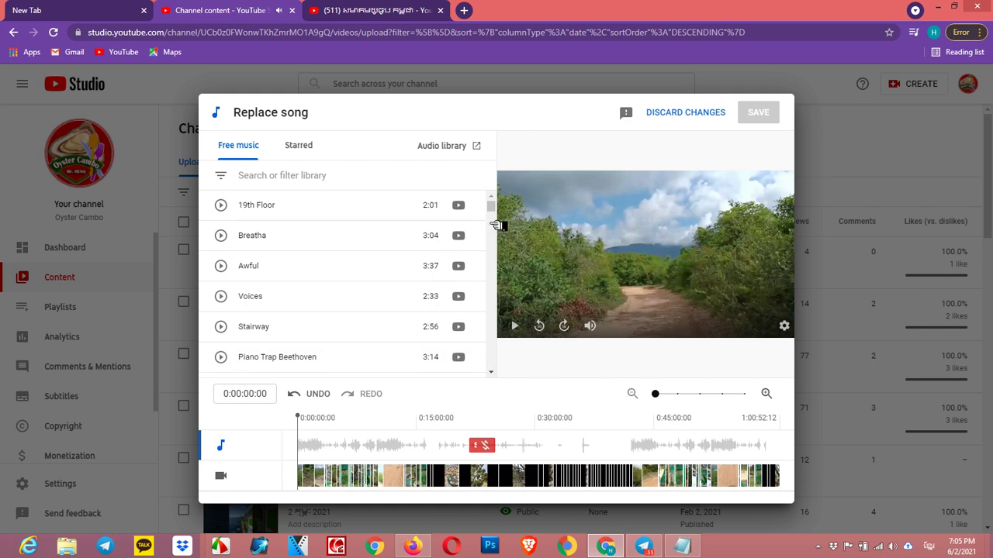
drag(500, 215, 494, 281)
click(224, 250)
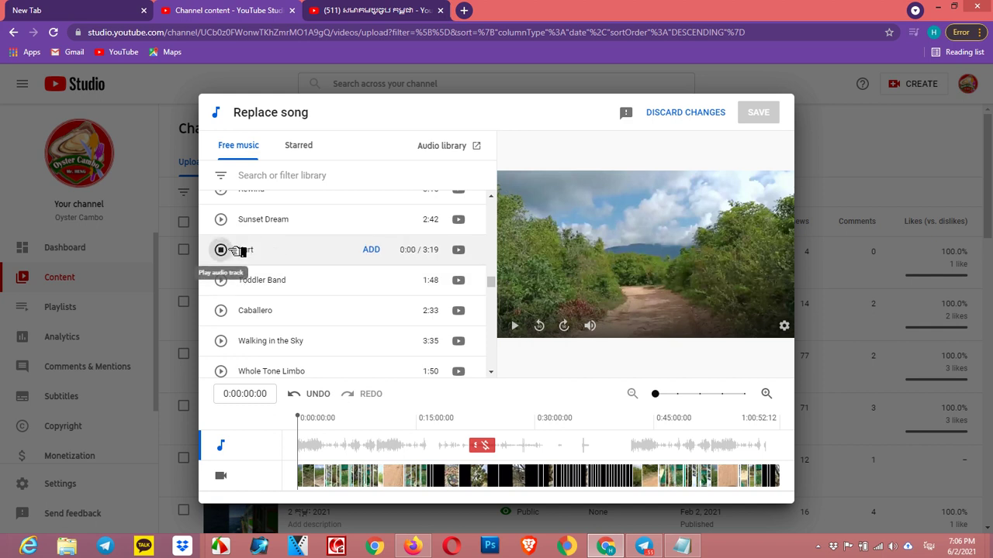
click(225, 250)
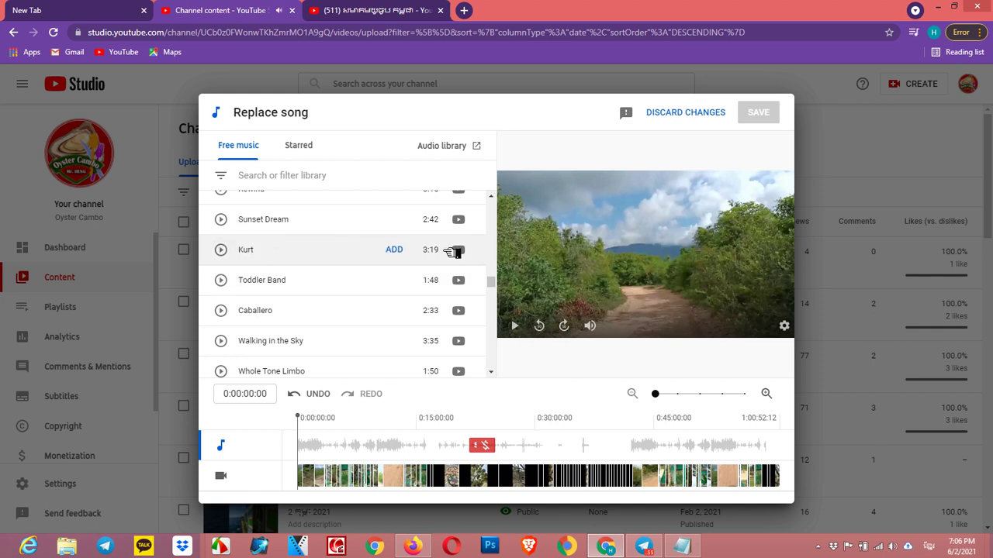
Add Kurt over the claimed segment, save the song replacement, and close the copyright summary.
click(395, 250)
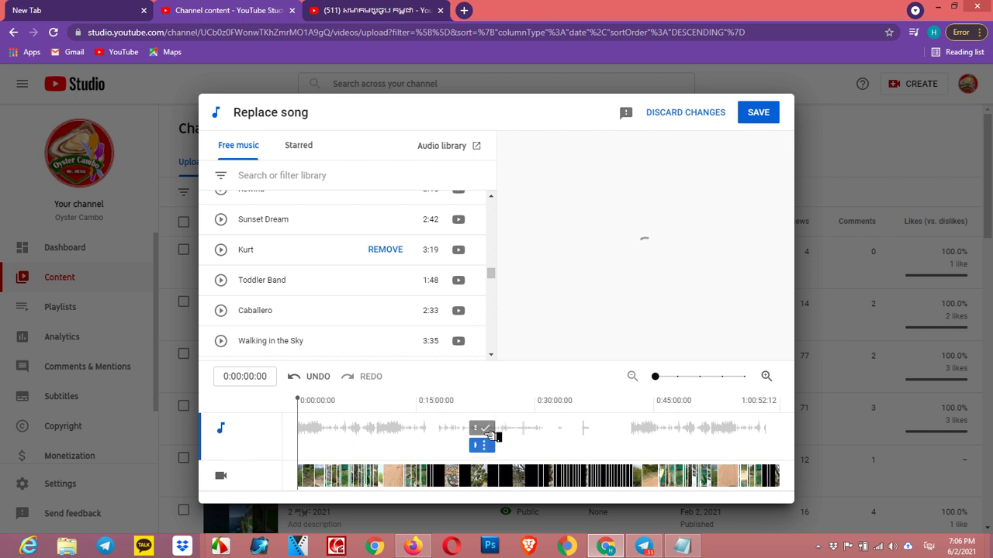
mouse_move(488, 444)
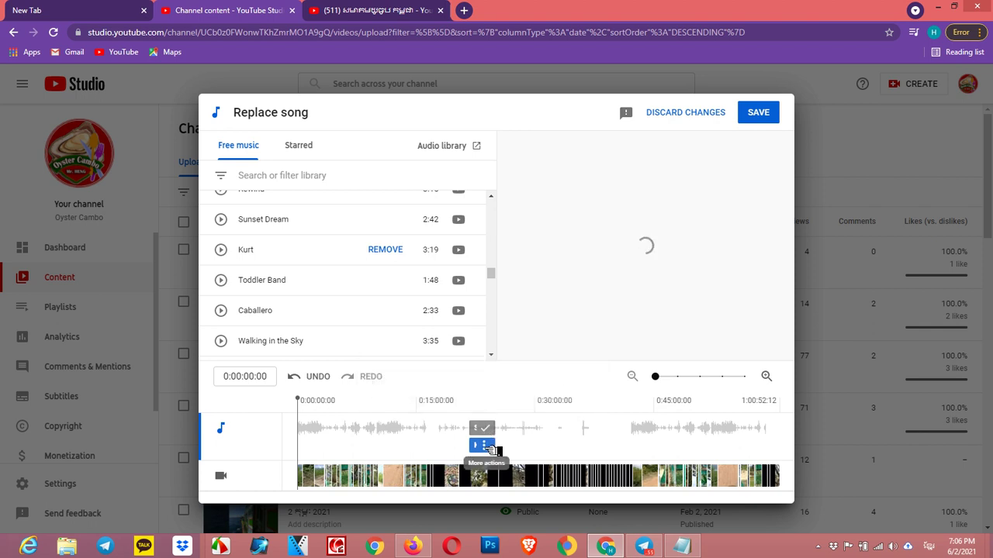
click(760, 114)
click(649, 362)
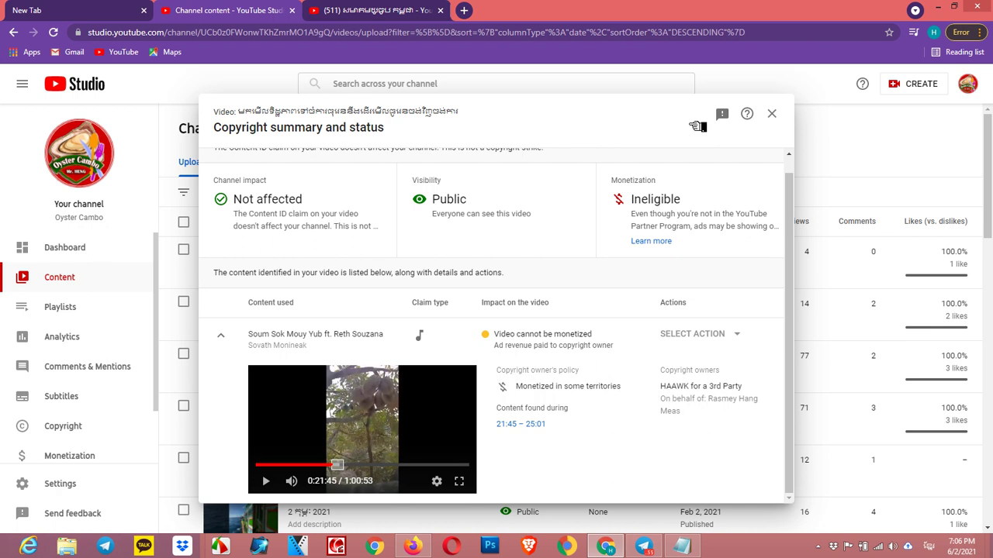
click(772, 114)
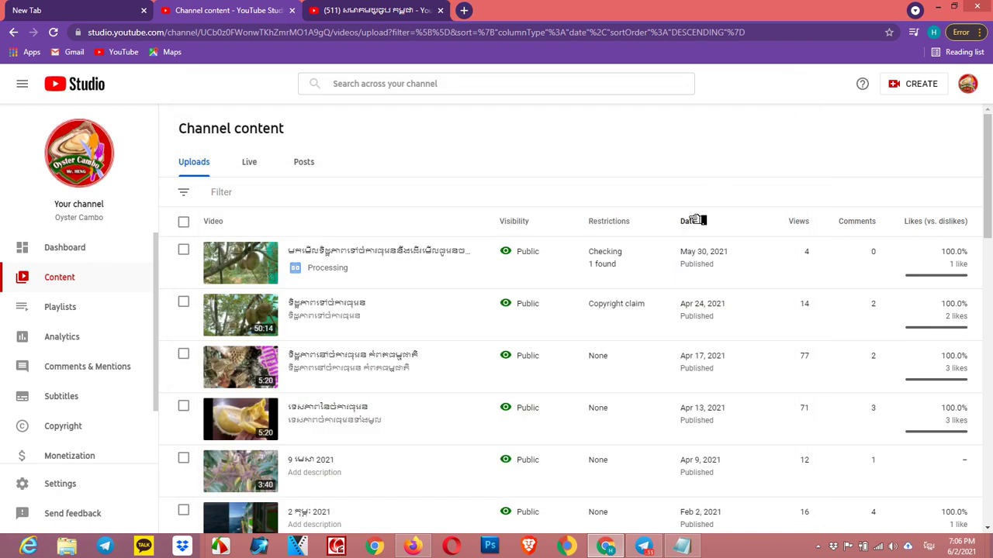
Open the copyright claim details of the Apr 24, 2021 video, check the claimed segment at 19:30, and start replacing the song.
mouse_move(633, 268)
mouse_move(638, 307)
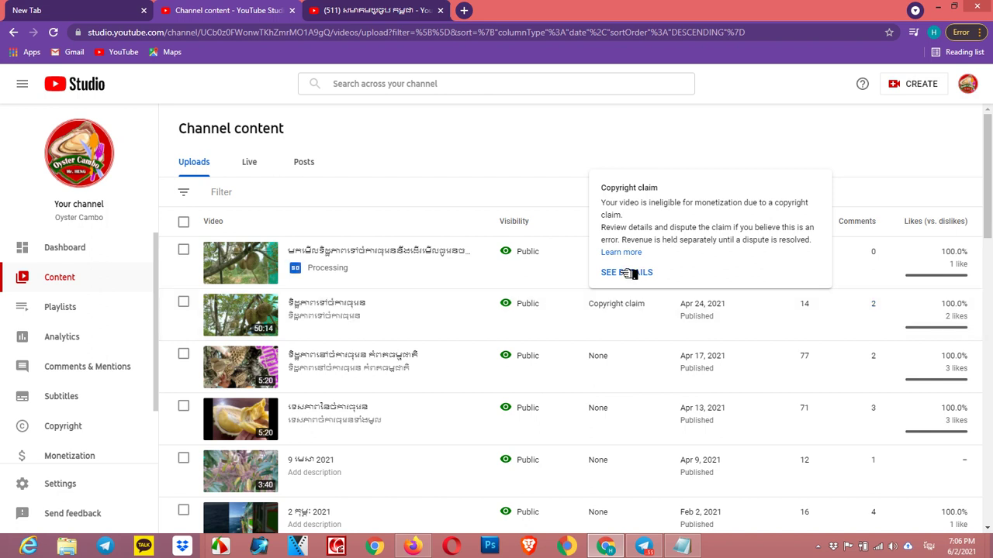
click(634, 271)
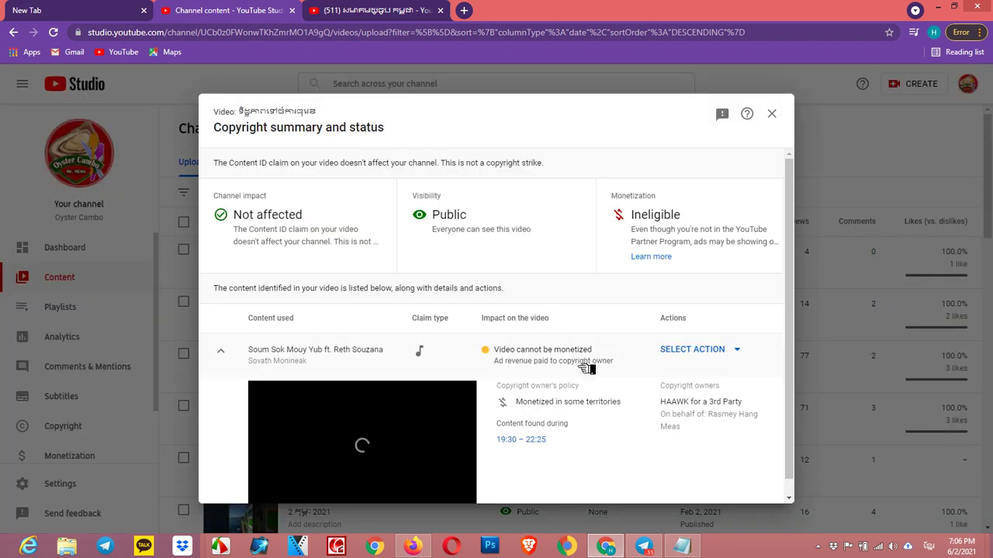
drag(335, 350, 481, 357)
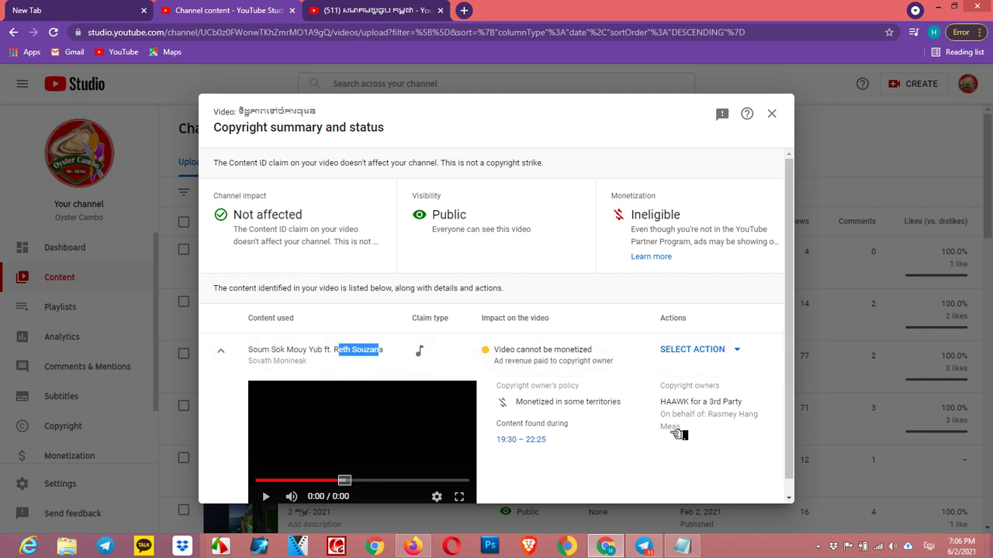
click(508, 443)
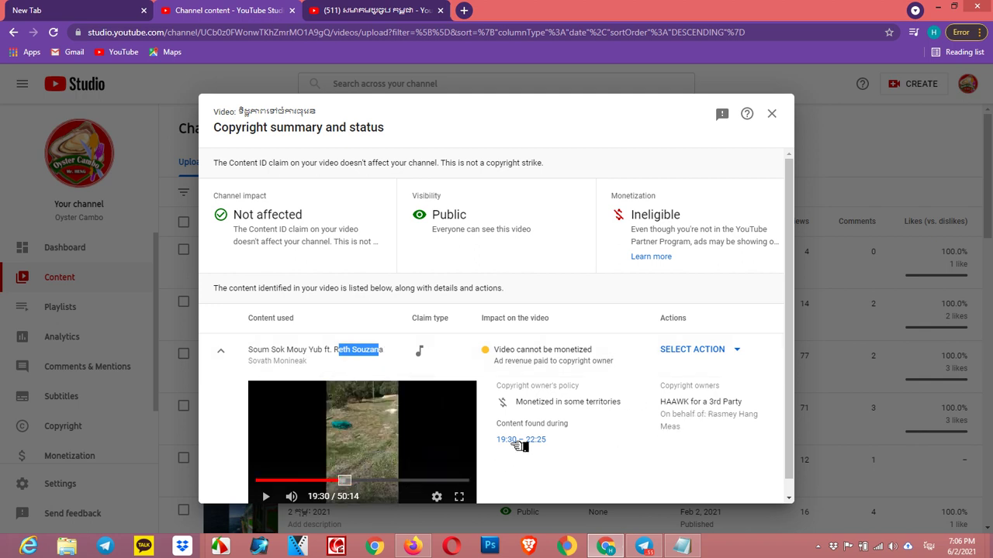
click(731, 350)
click(721, 394)
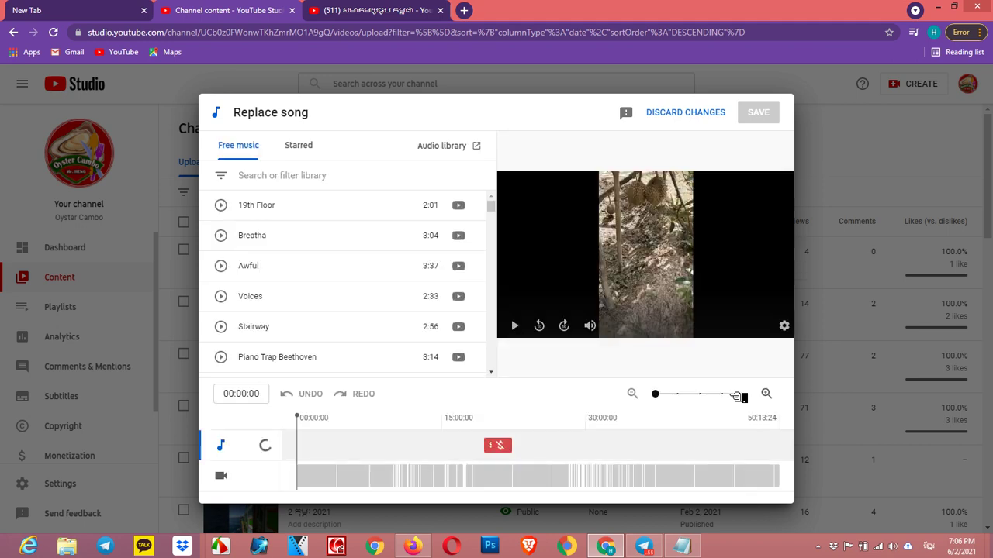
Preview the free track Breatha and add it to the timeline so that it covers the claimed segment.
click(222, 235)
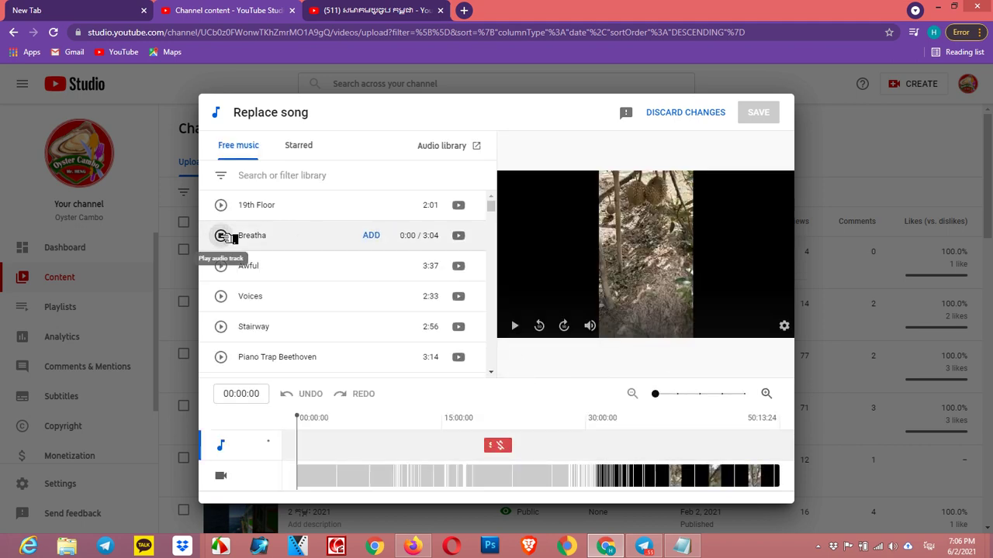
click(222, 236)
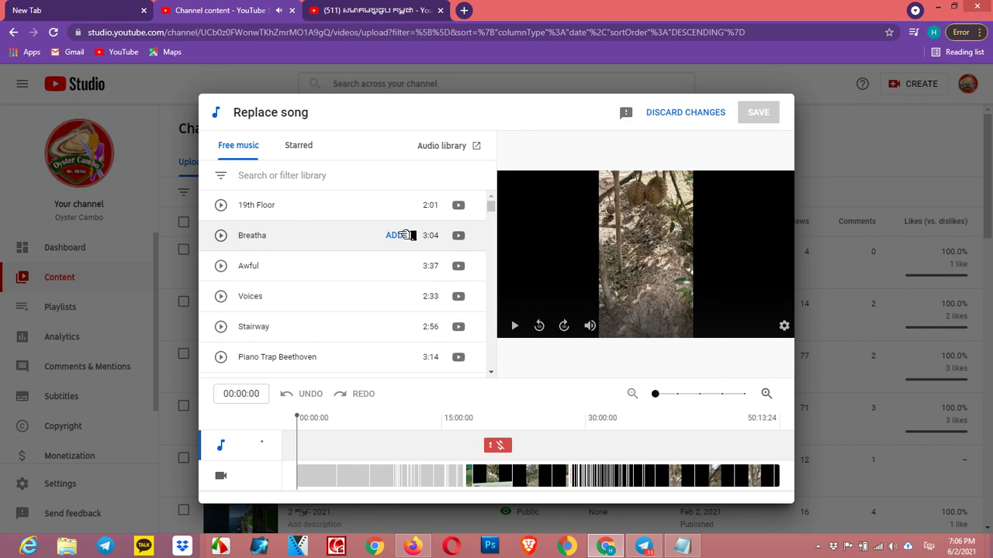
click(400, 235)
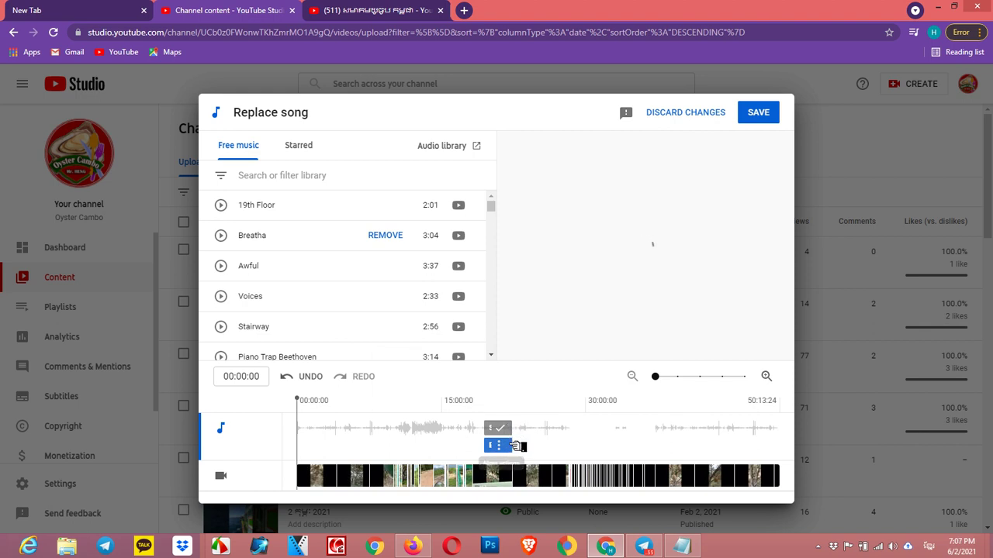
mouse_move(516, 448)
mouse_down()
mouse_move(479, 447)
mouse_move(508, 452)
mouse_up()
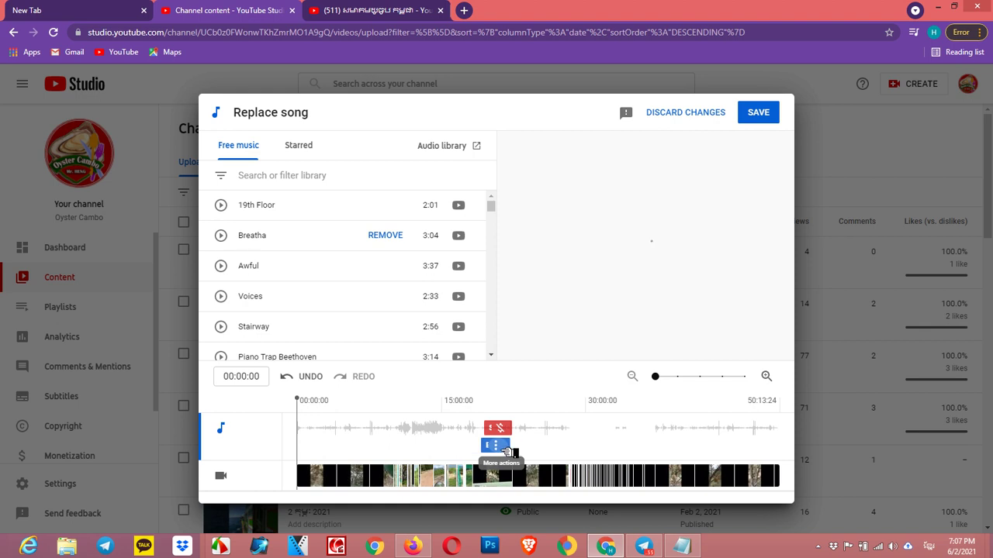
click(497, 446)
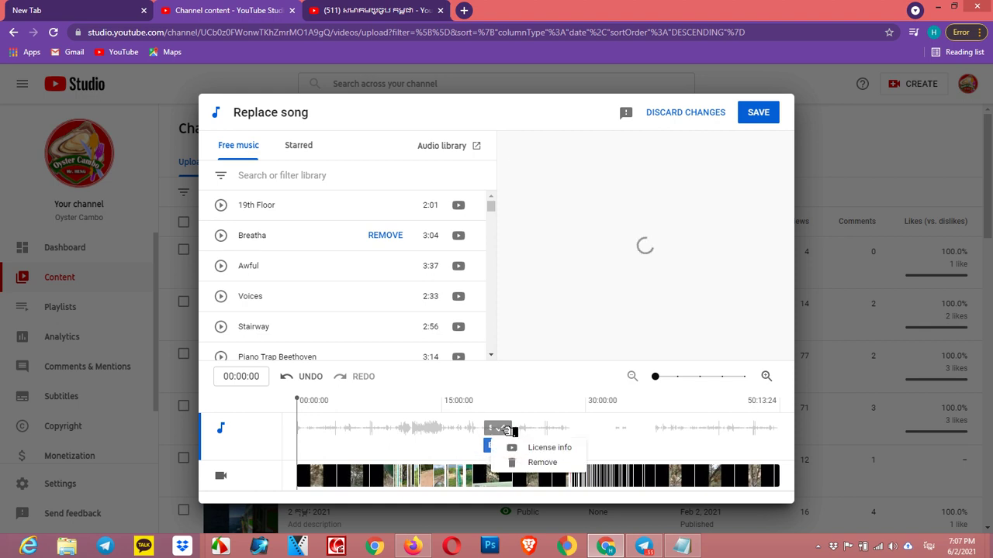
click(503, 446)
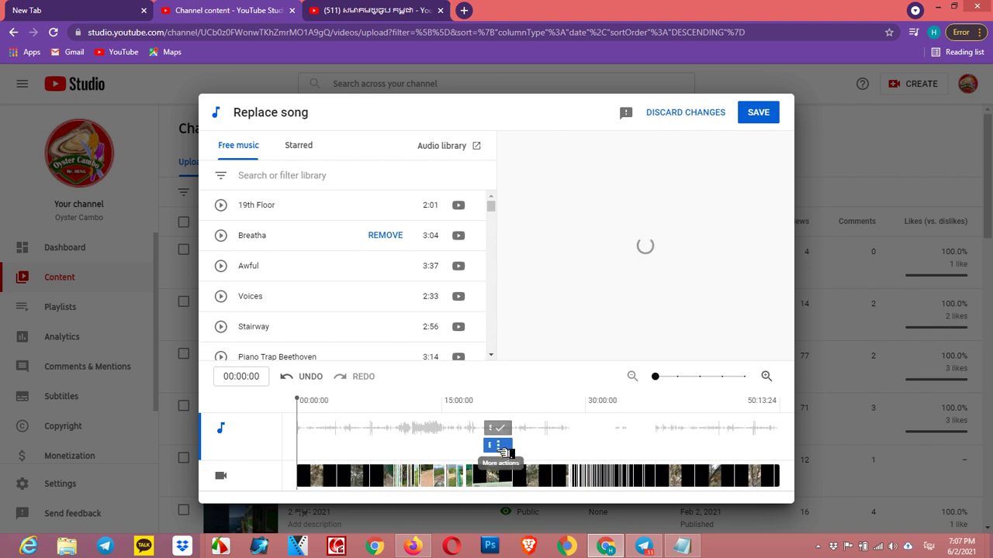
mouse_move(505, 431)
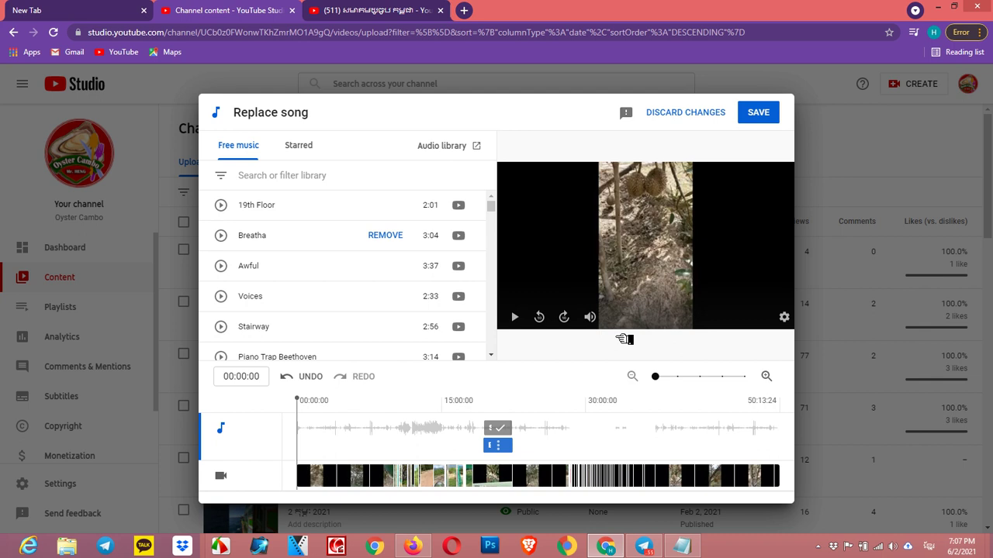
Save the song replacement for the Apr 24, 2021 video and close its copyright summary.
click(757, 114)
click(649, 366)
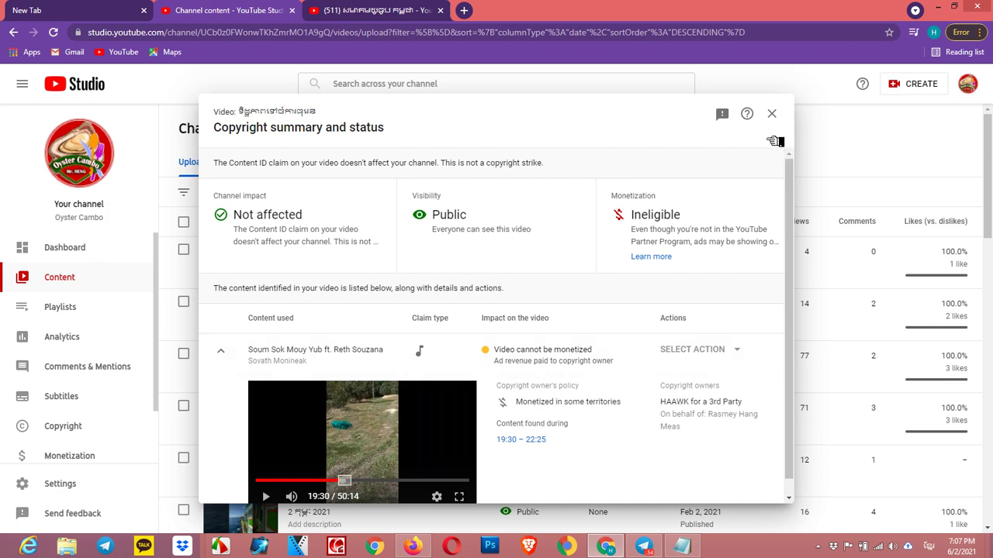
click(772, 114)
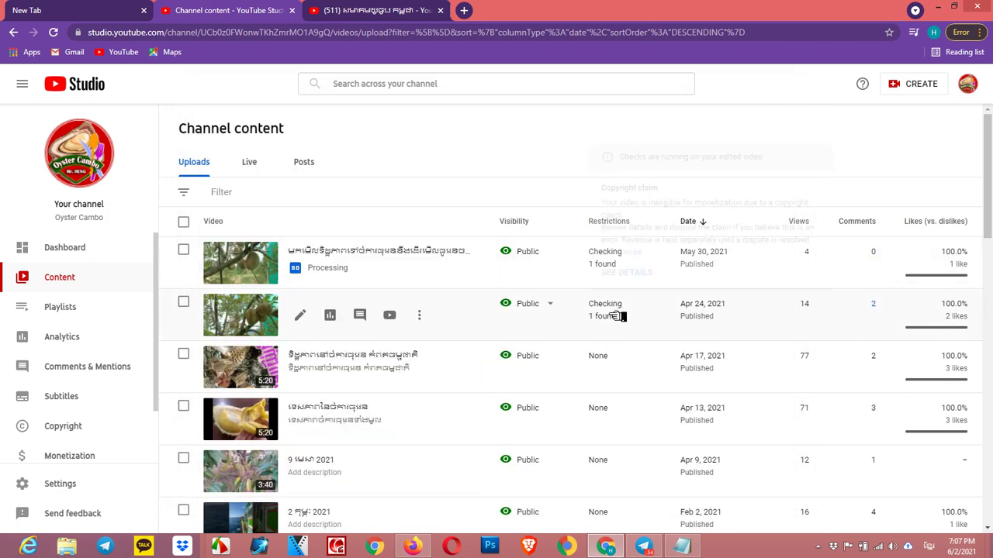
Open the copyright claim details of the Nov 10, 2020 video and start replacing the claimed song Mood.
scroll(620, 313, down, 10)
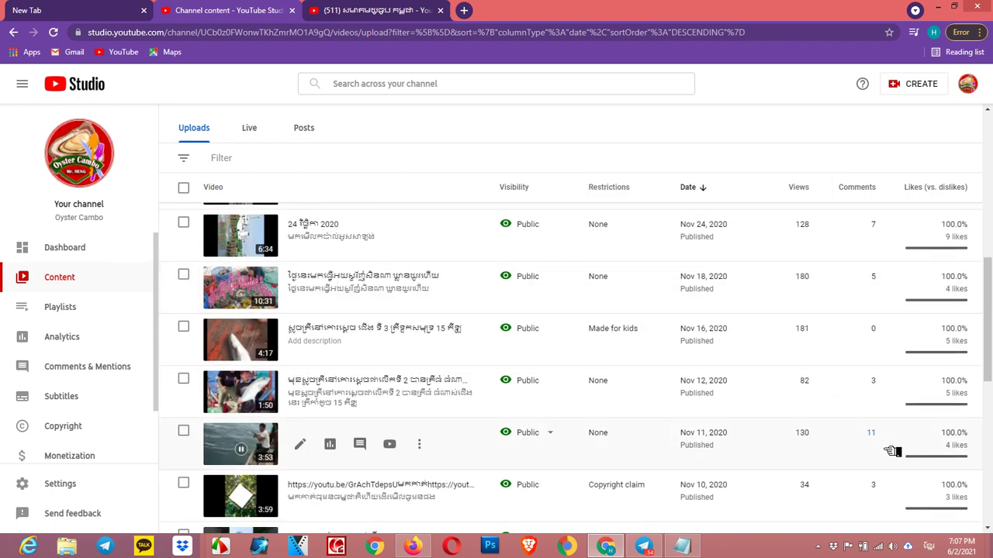
scroll(676, 449, down, 3)
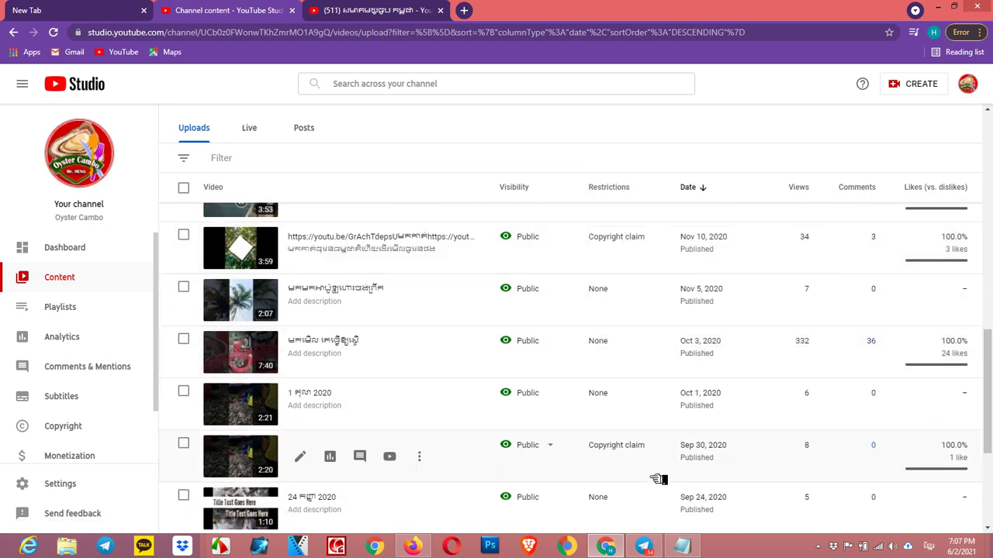
scroll(644, 368, up, 3)
mouse_move(636, 426)
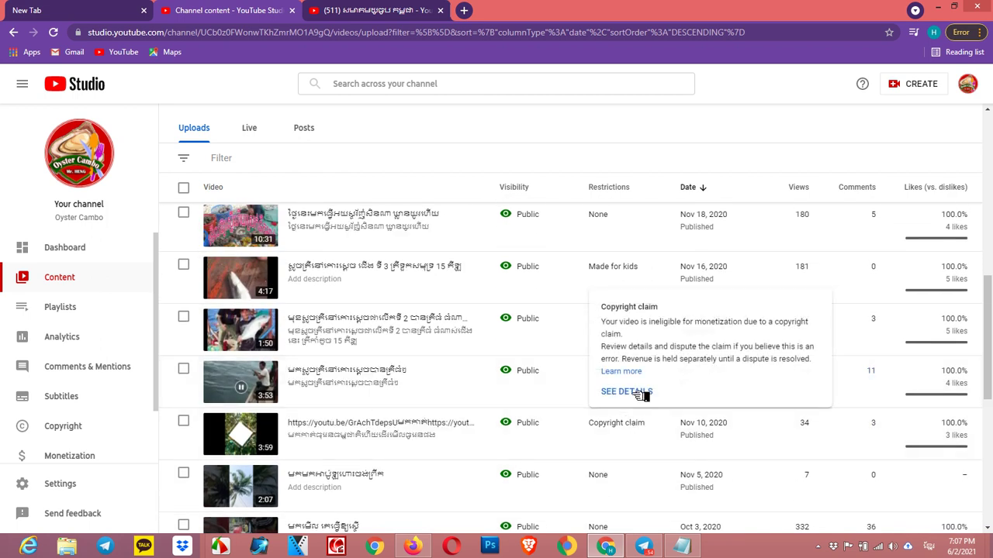
click(641, 393)
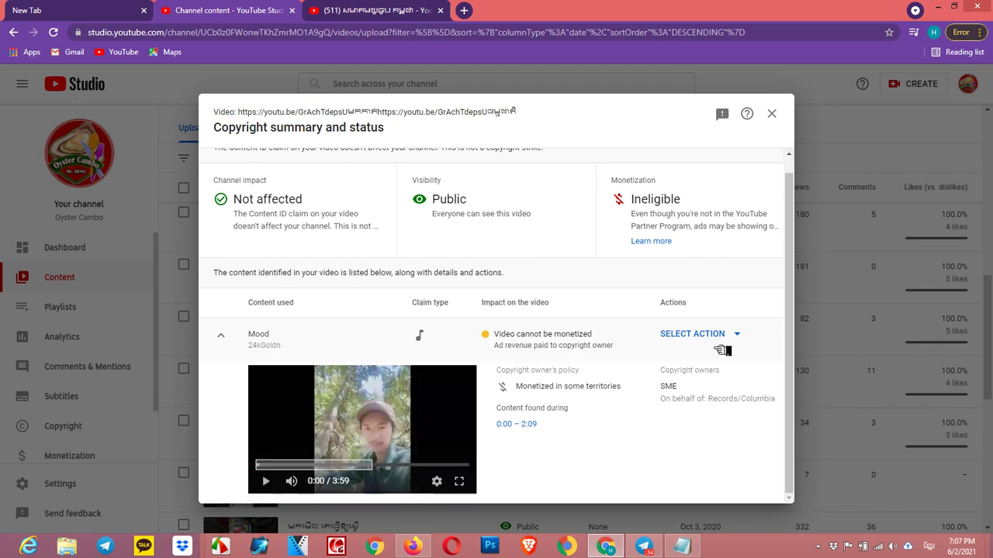
click(725, 334)
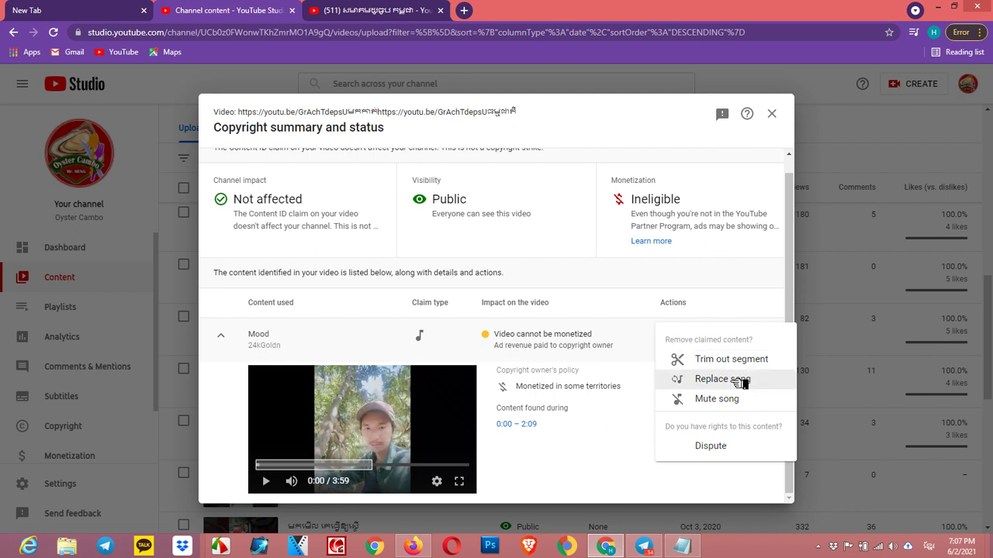
click(740, 379)
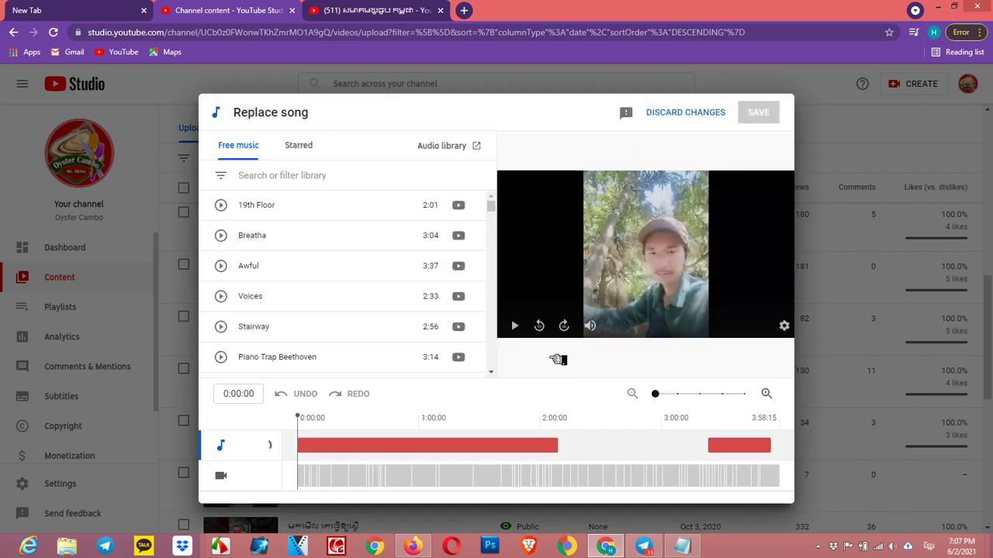
Add Breatha over the first claimed segment and Awful over the second, trimming the start of Awful to just before 3:00.
click(221, 235)
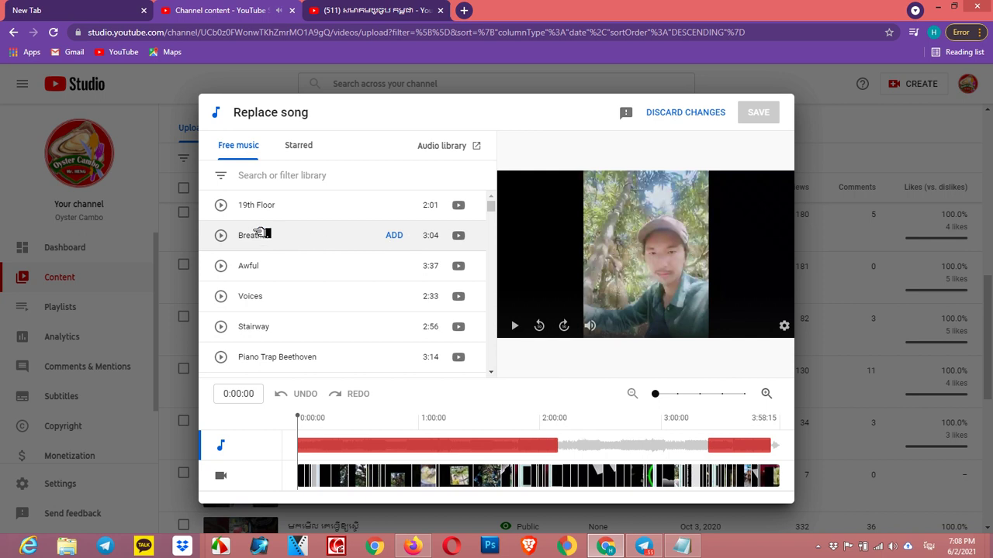
click(397, 237)
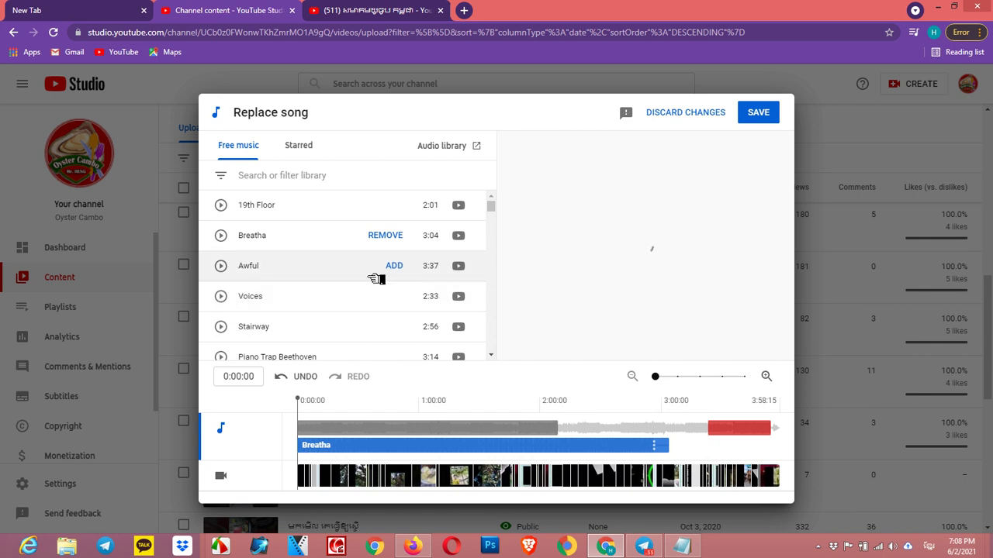
click(396, 266)
drag(459, 440, 587, 450)
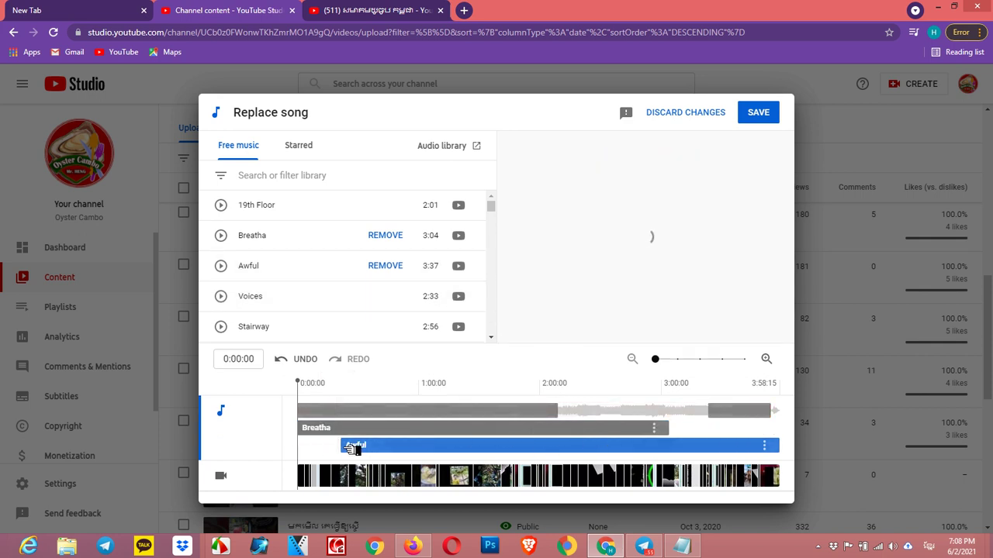
drag(347, 449, 663, 459)
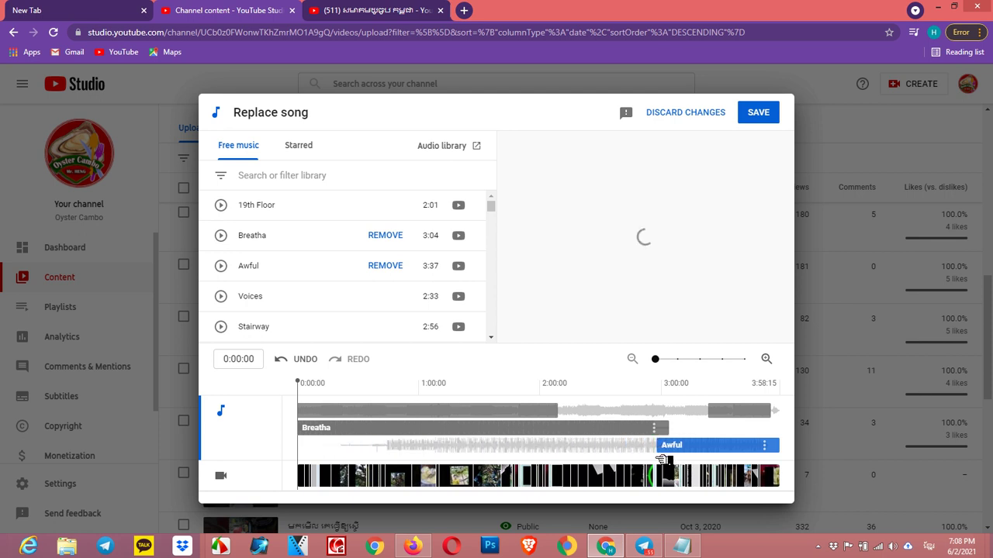
Save the Breatha and Awful replacements for the Nov 10, 2020 video and close its copyright summary.
click(768, 113)
click(649, 364)
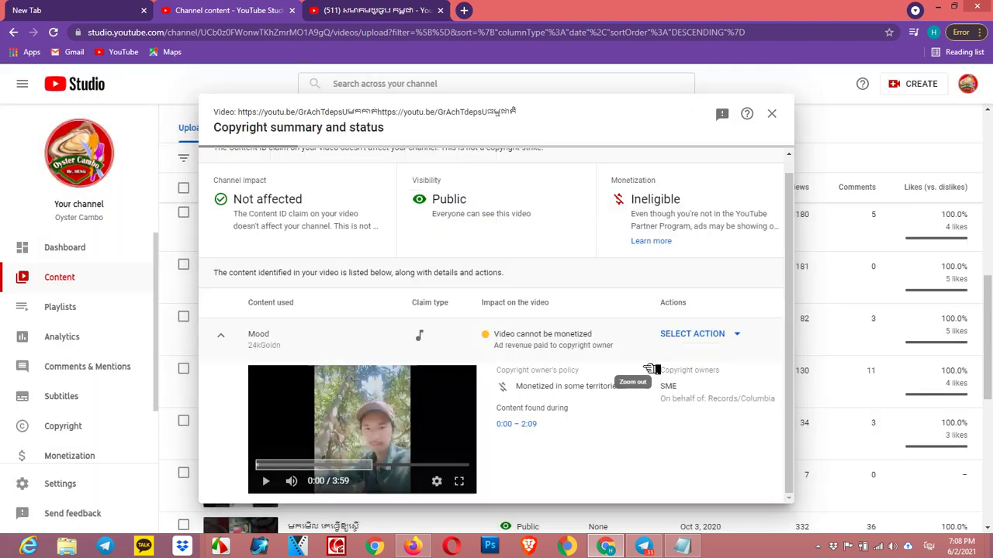
click(772, 114)
Open the copyright claim details of the Sep 30, 2020 video and start replacing the claimed song.
scroll(692, 299, down, 1)
scroll(692, 299, down, 3)
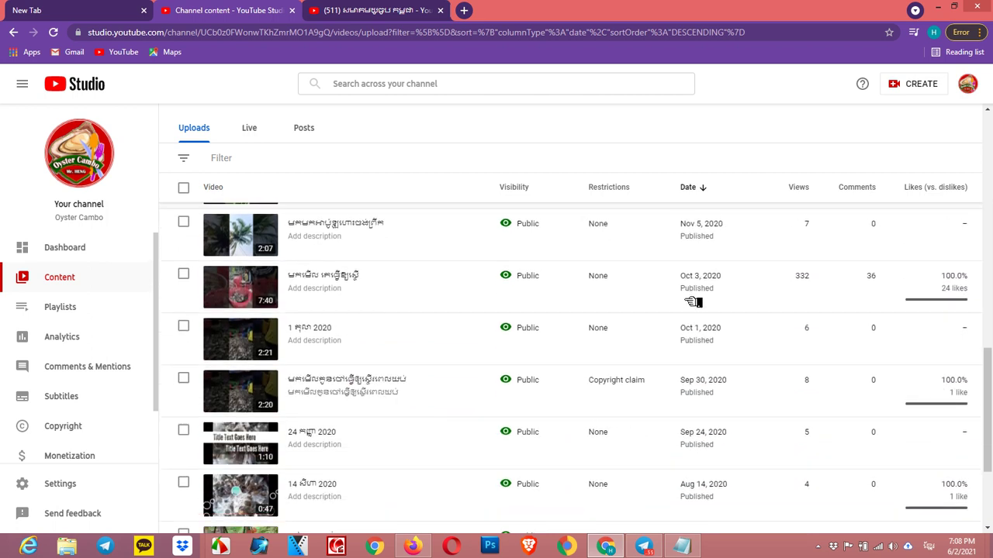
mouse_move(629, 324)
click(627, 290)
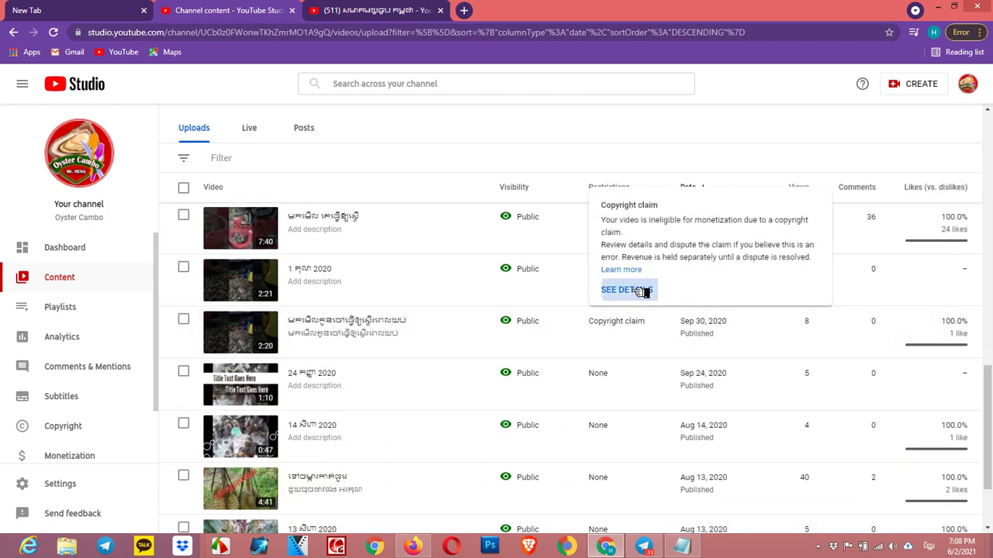
click(733, 358)
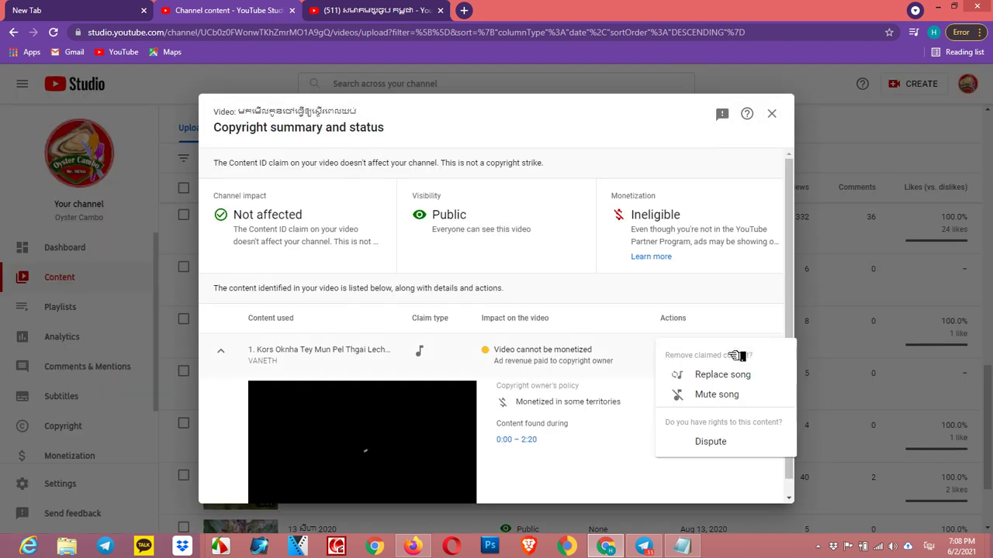
click(727, 378)
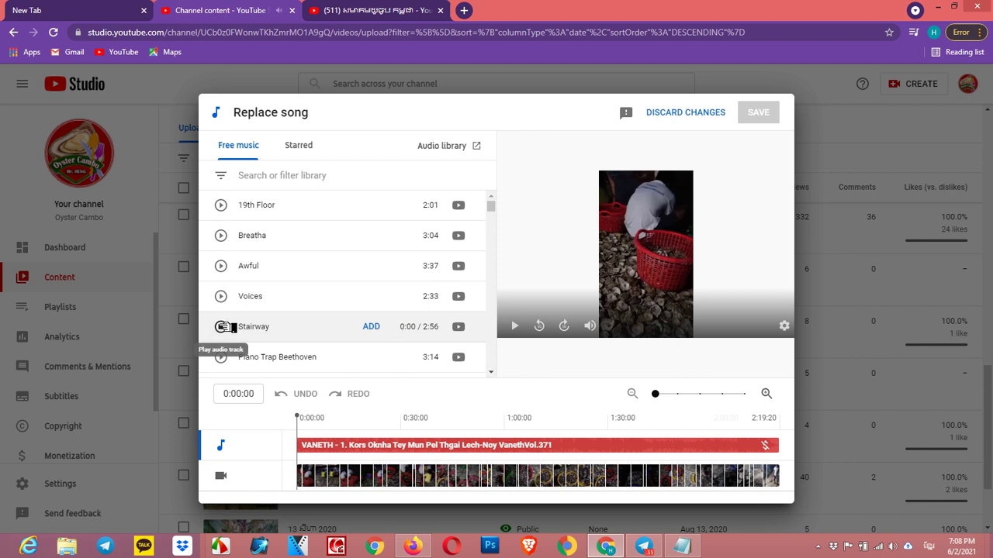
Add the free track Voices over the claimed song, save the replacement, and close the copyright summary.
click(221, 296)
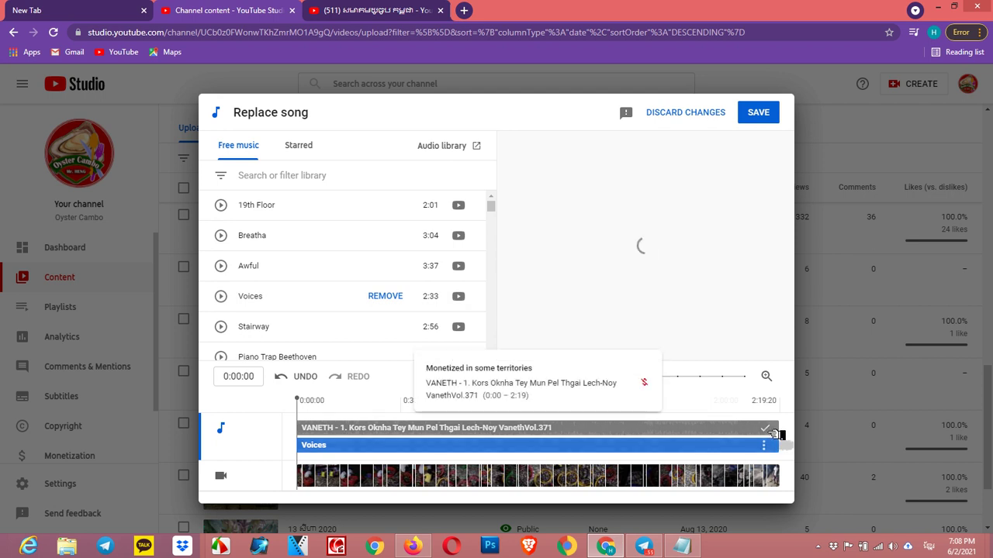
click(758, 113)
click(650, 362)
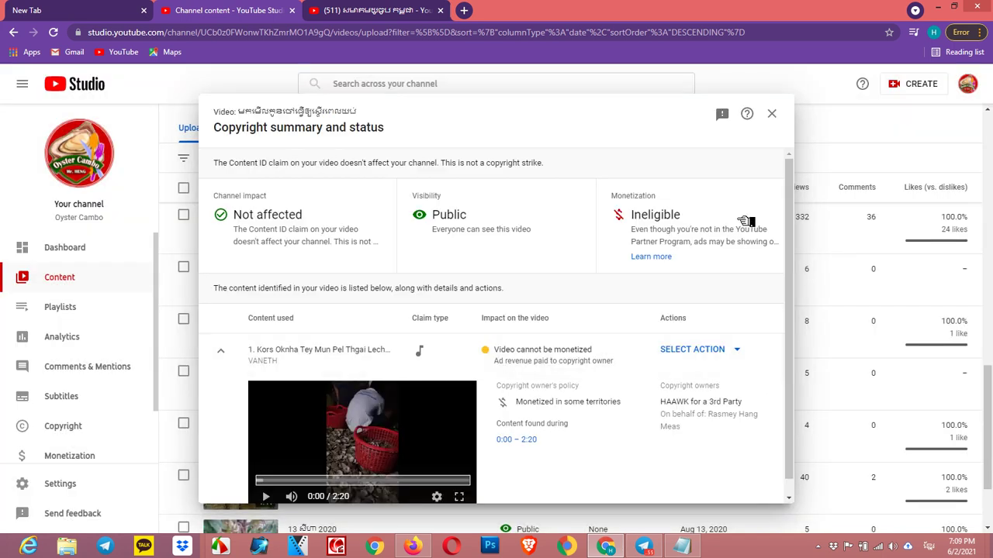
click(771, 113)
Change the audience of the Nov 16, 2020 video to not made for kids and save its details.
scroll(733, 263, down, 2)
scroll(654, 400, up, 5)
scroll(641, 419, up, 3)
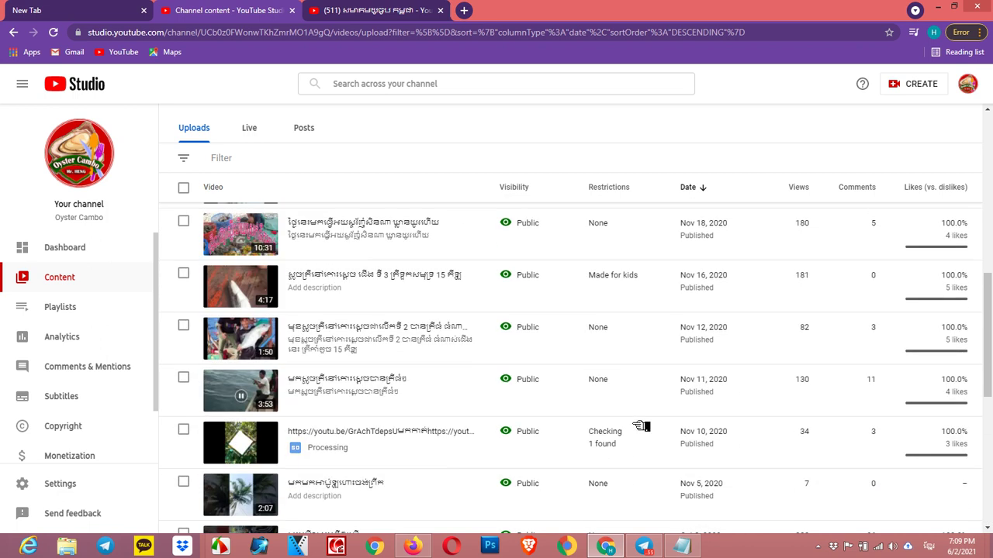
mouse_move(636, 341)
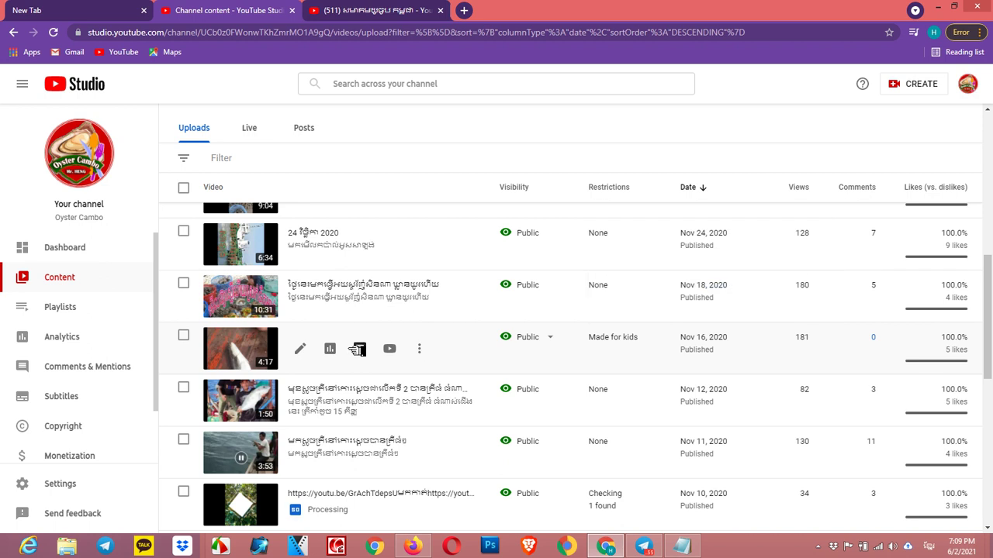
click(313, 349)
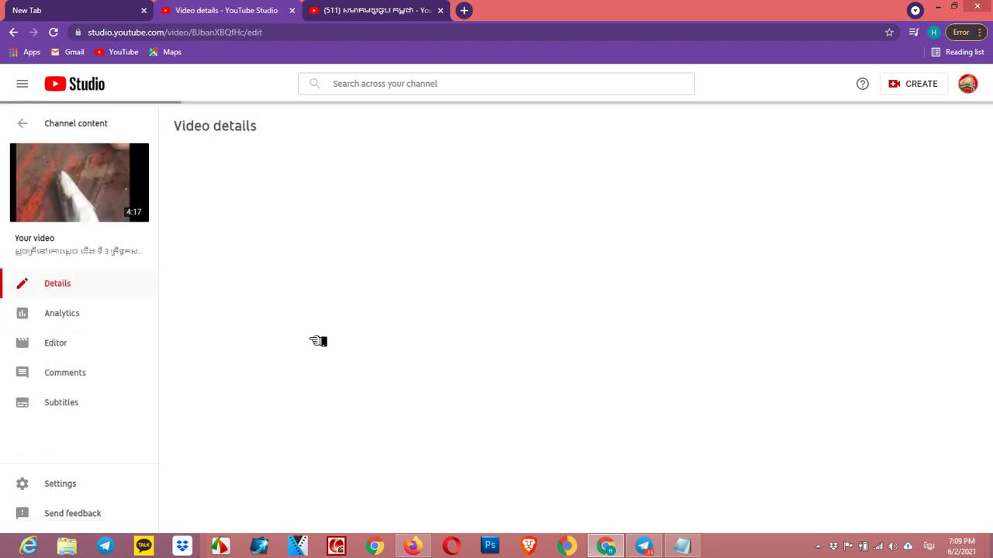
scroll(319, 353, down, 3)
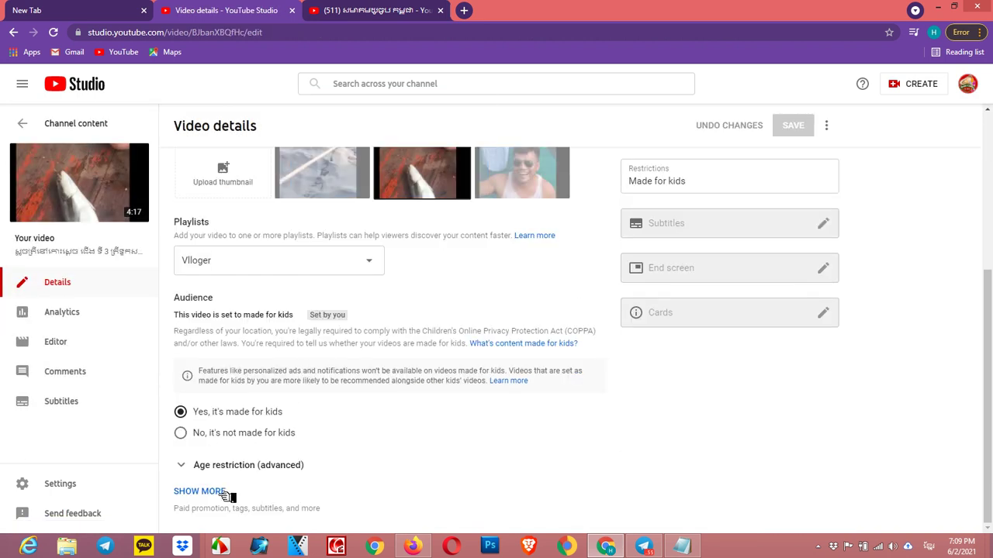
click(181, 433)
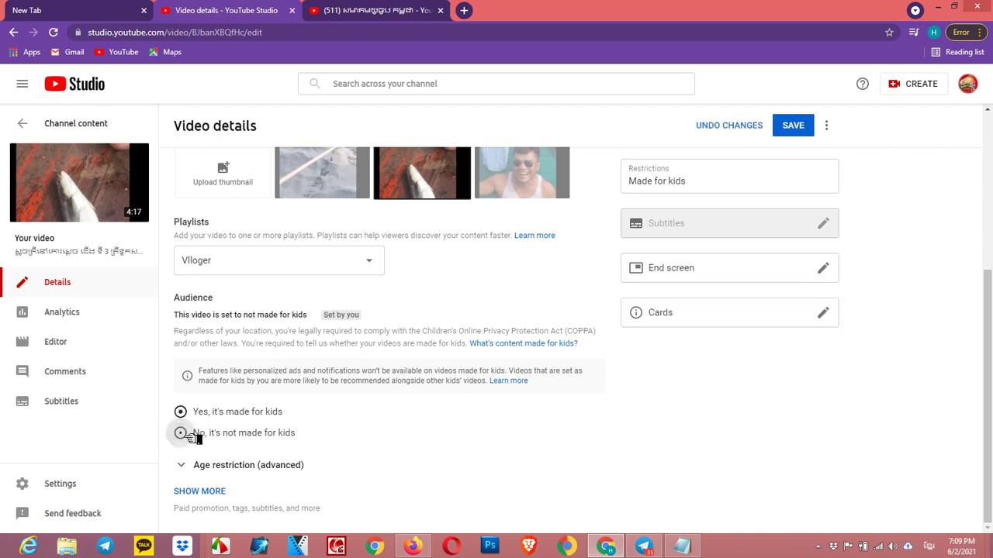
click(792, 125)
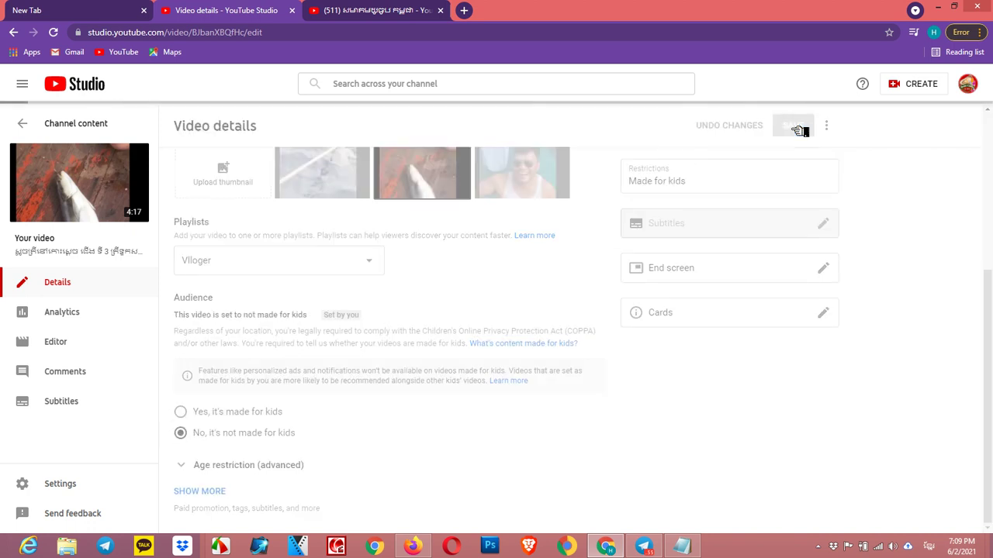
Return to the channel content list and check the restrictions of all uploads from oldest to newest.
click(27, 120)
scroll(702, 325, down, 5)
scroll(693, 347, down, 8)
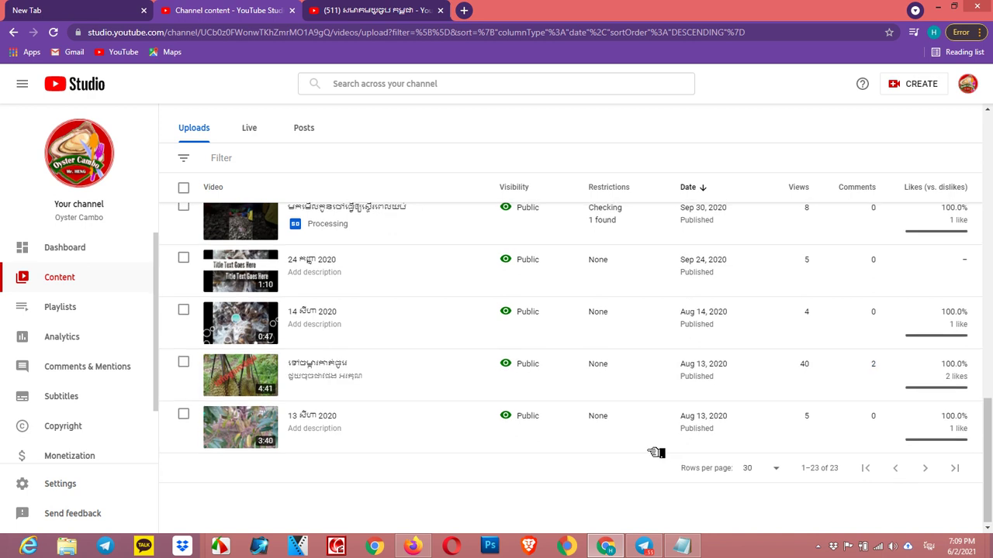
scroll(656, 457, up, 4)
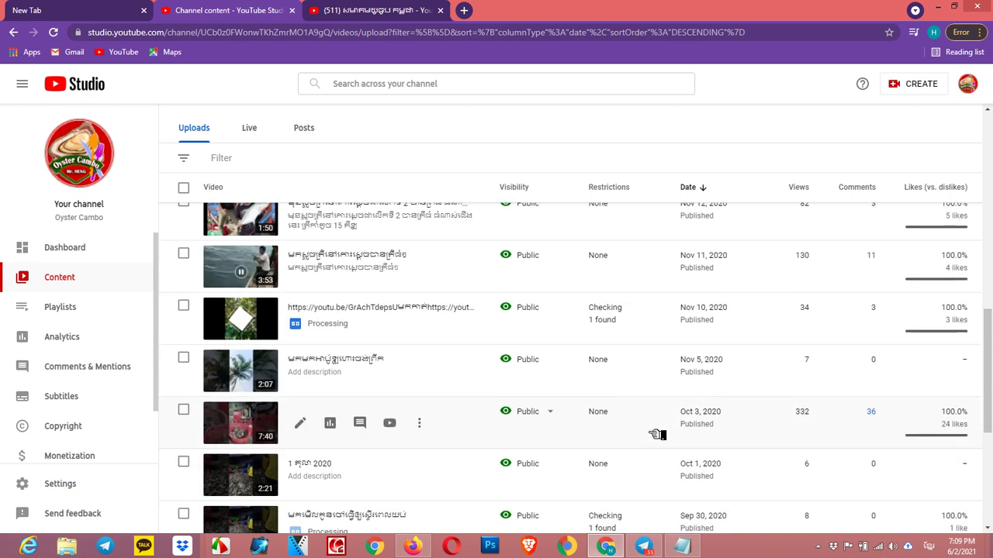
scroll(657, 435, up, 9)
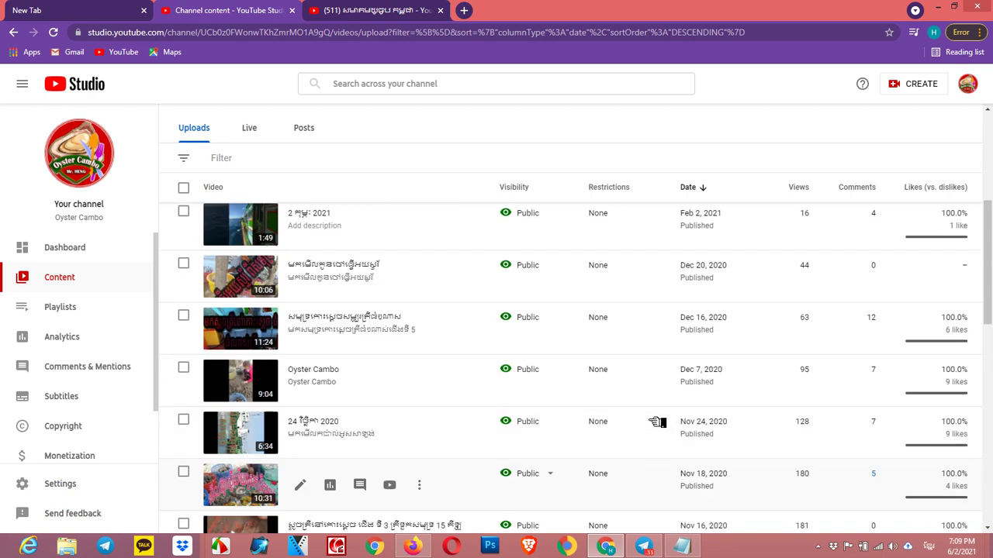
scroll(657, 423, up, 2)
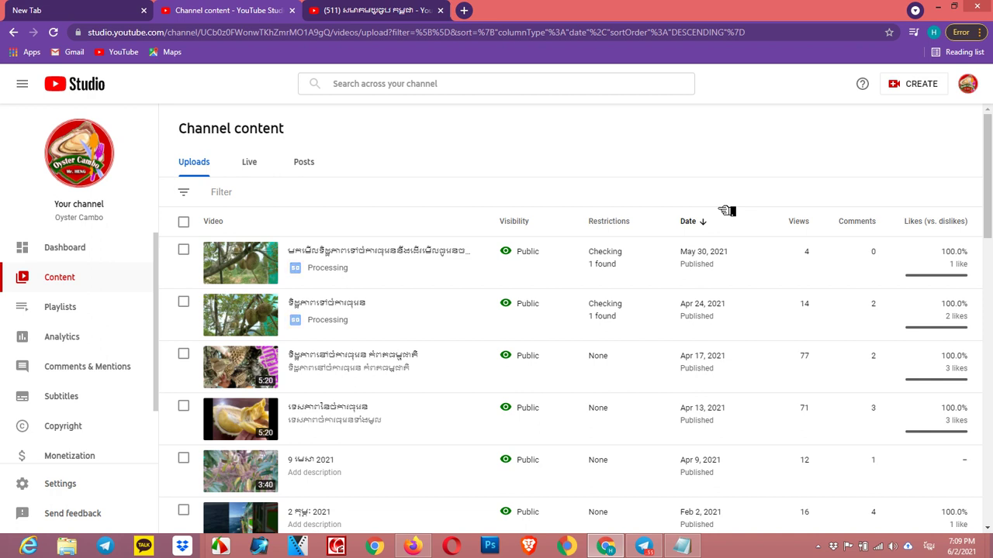
Switch to the open playlists page of the Cambodia YouTube Association channel.
click(364, 10)
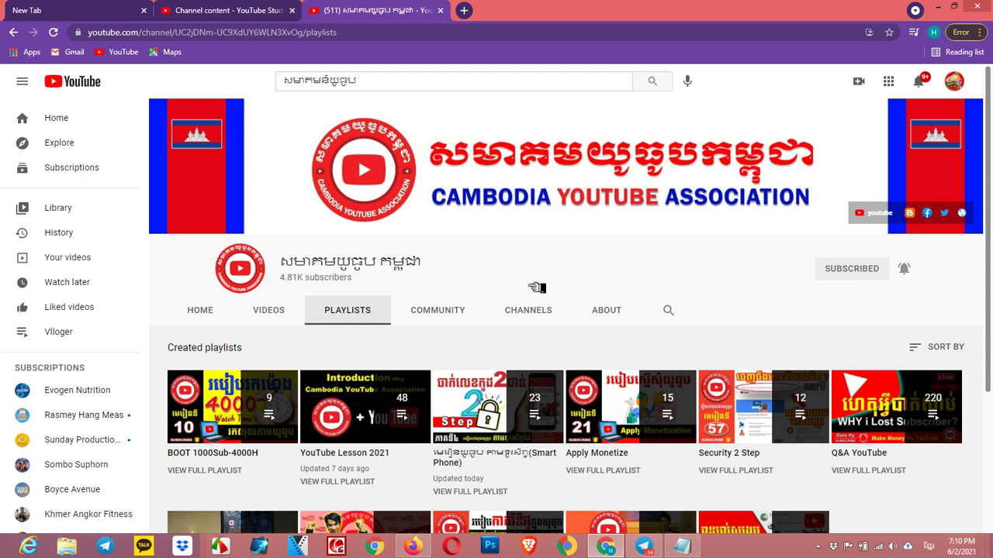
click(828, 547)
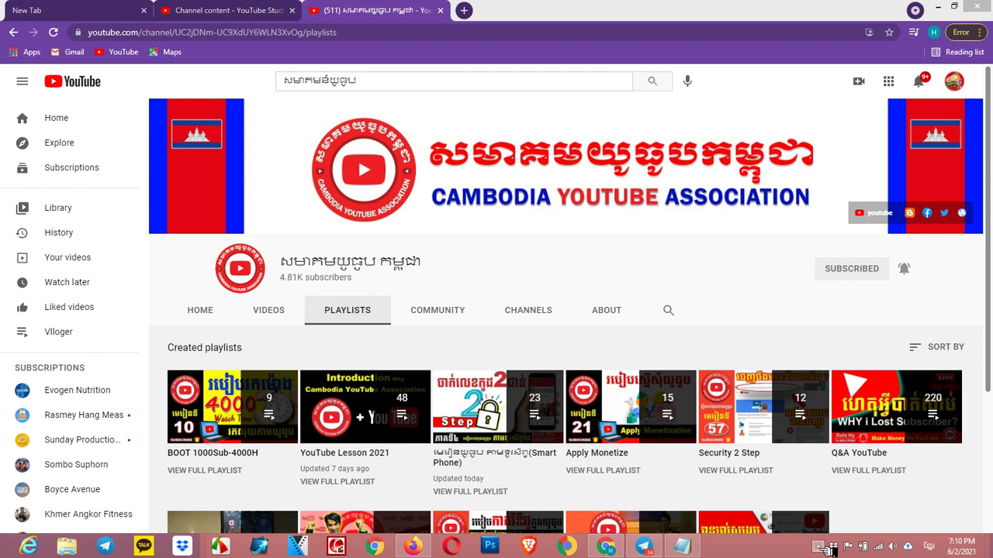
right_click(826, 459)
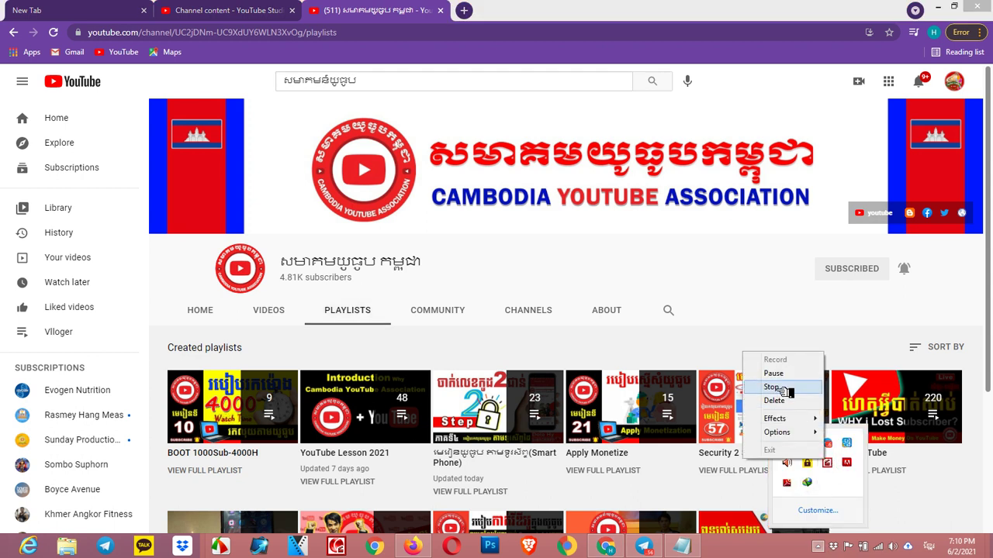